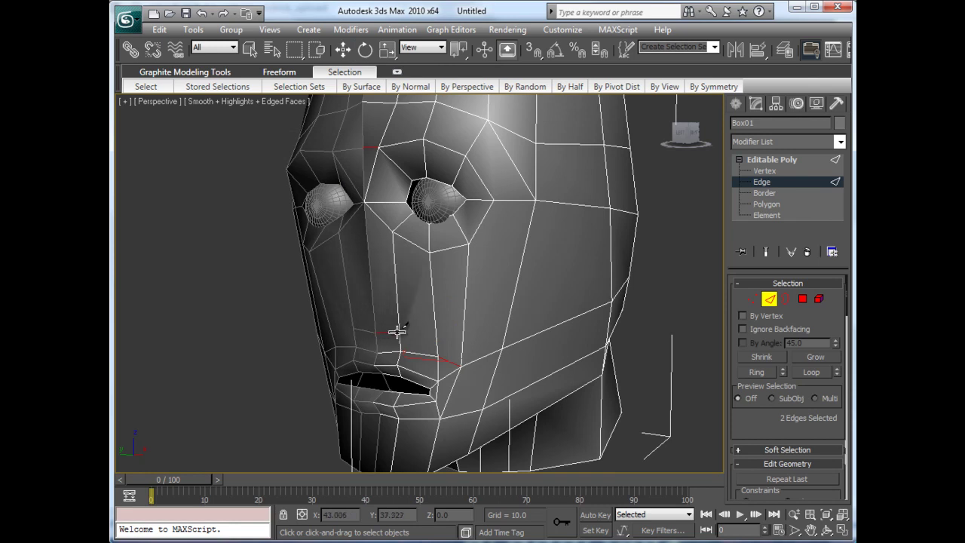
- Cut new edges across the base of the nose to the cheek vertex near the mouth corner
left_click(402, 333)
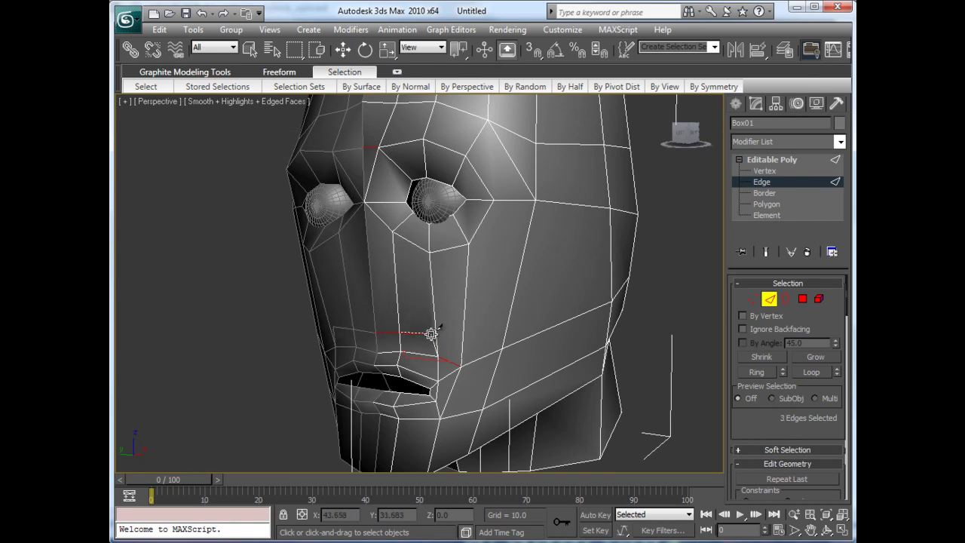
left_click(435, 333)
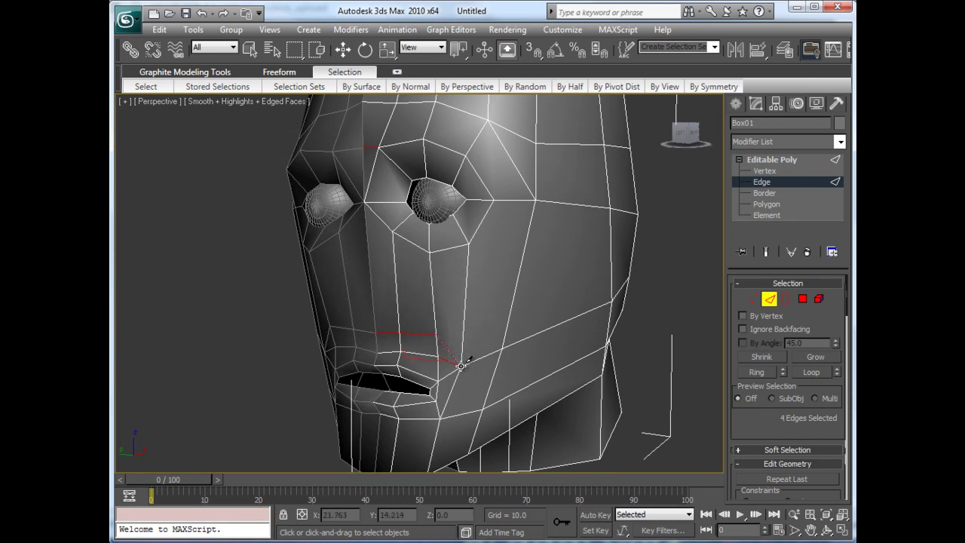
left_click(461, 366)
key("w")
- At vertex level, cut additional edges around the base of the nose, meeting at a point beside the nostril
key("1")
mouse_move(394, 330)
left_mouse_down()
mouse_move(368, 337)
mouse_move(395, 332)
left_mouse_up()
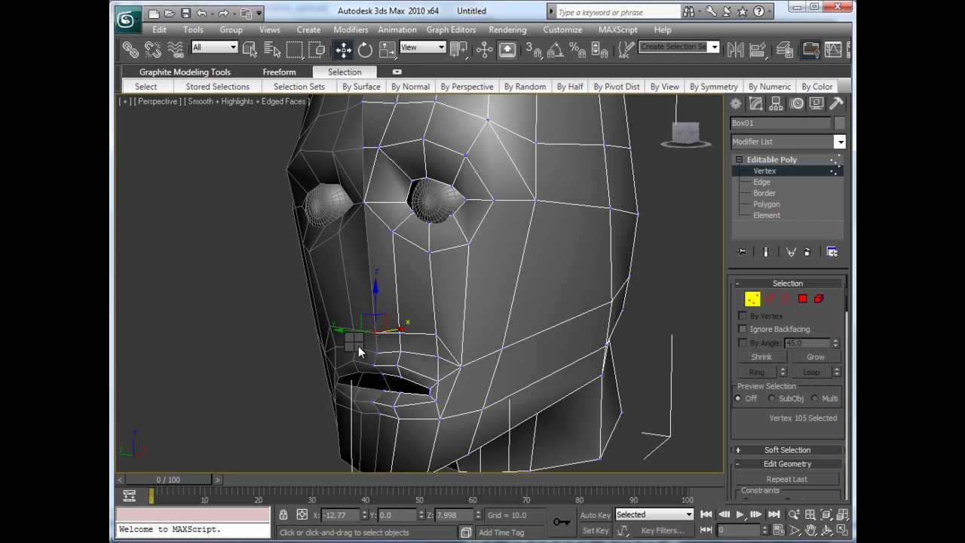
right_click(354, 280)
key("Escape")
right_click(326, 210)
left_click(327, 211)
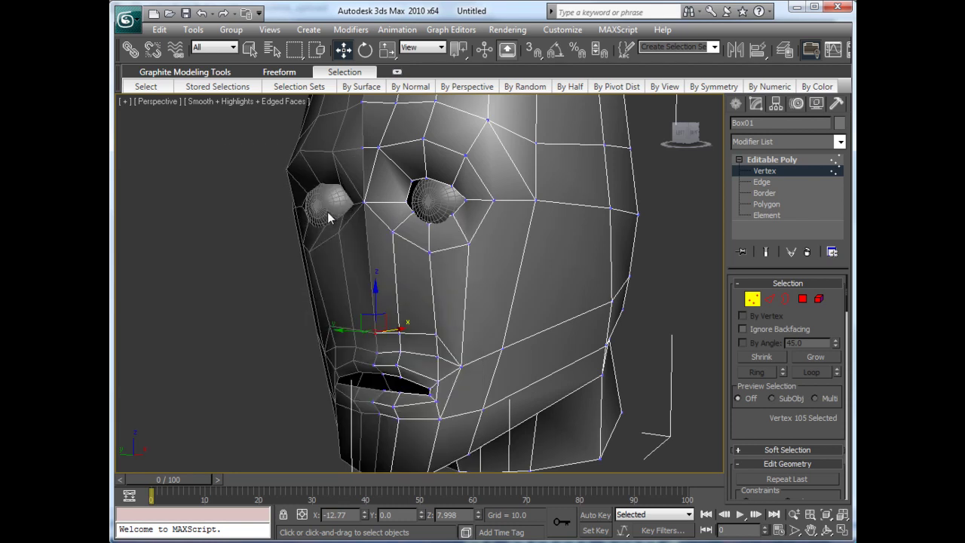
left_click(376, 341)
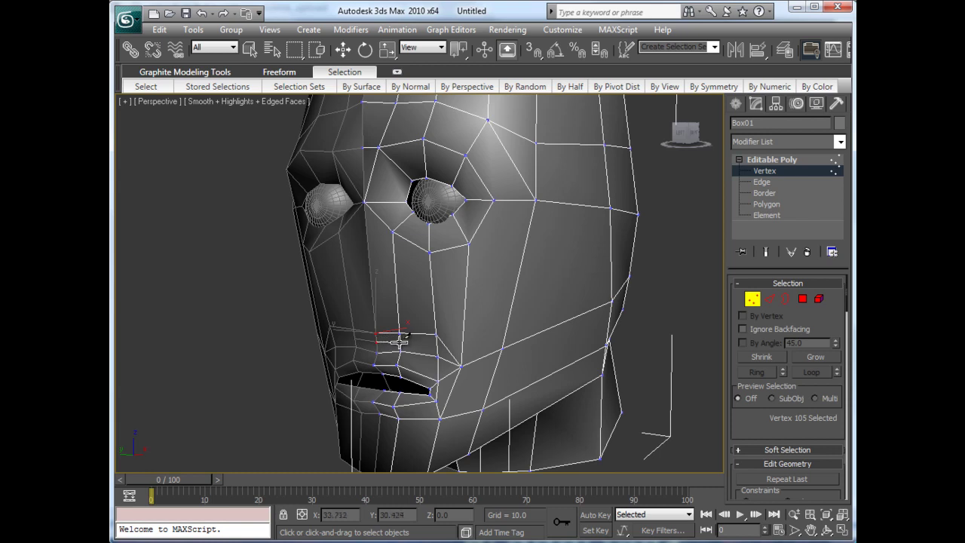
left_click(414, 334)
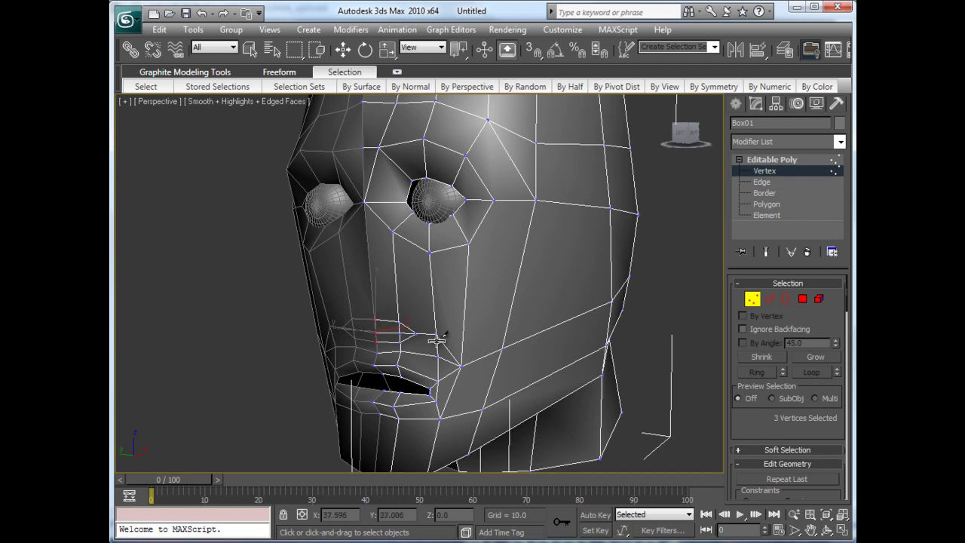
middle_click_drag(418, 340, 385, 342, "alt")
key("w")
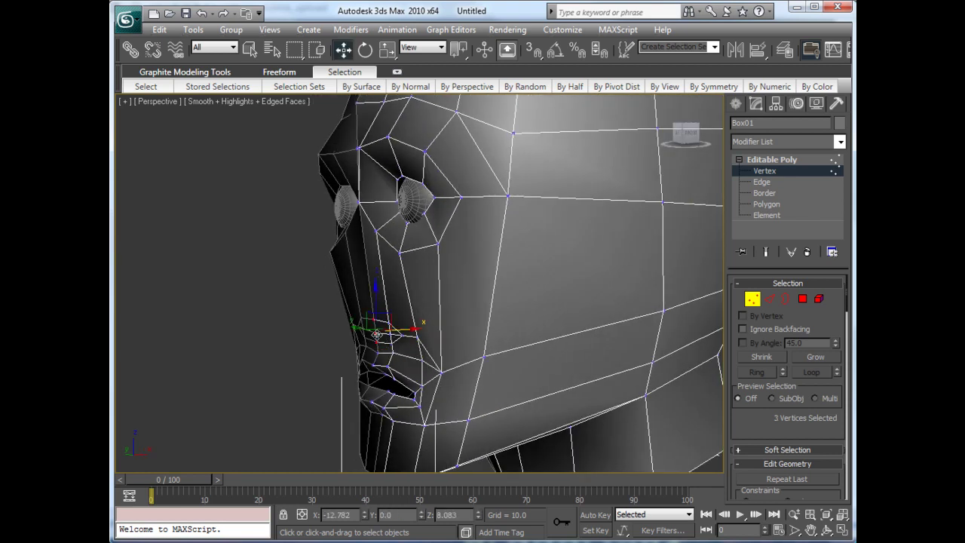
- Pull the two centre-line vertices at the base of the nose forward to form the nose tip
left_click(390, 330)
left_click_drag(390, 330, 392, 331)
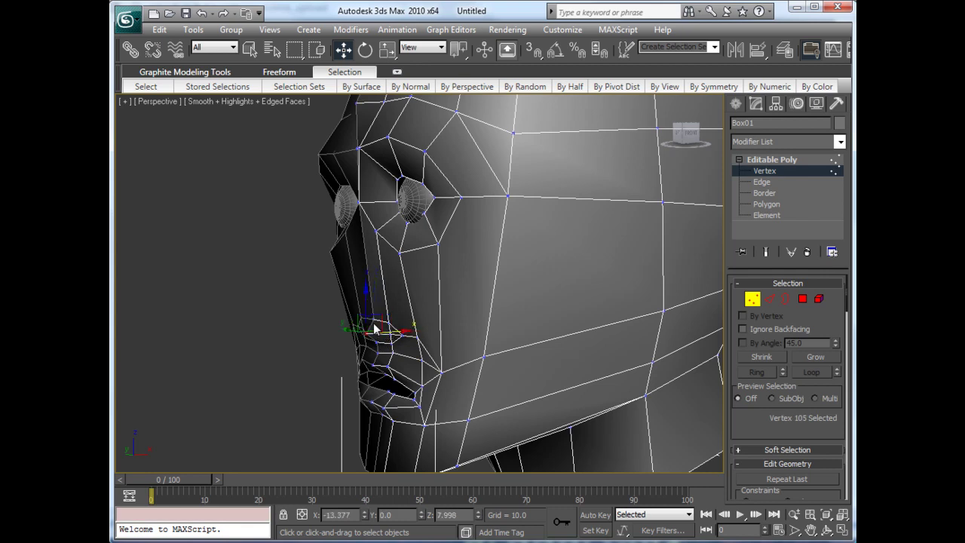
left_click(375, 317)
left_click_drag(377, 332, 352, 329)
left_click(384, 335, "ctrl")
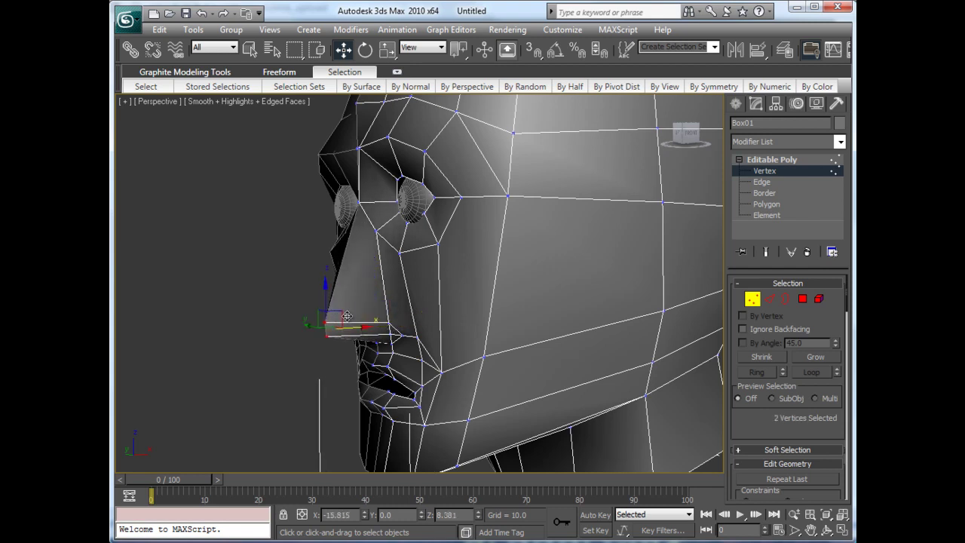
- Select the two vertices at the side of the nose base and move them to shape the nostril wing
mouse_move(374, 329)
middle_mouse_down("alt")
mouse_move(442, 322)
mouse_move(394, 330)
middle_mouse_up("alt")
left_click(384, 332)
left_click(405, 323, "ctrl")
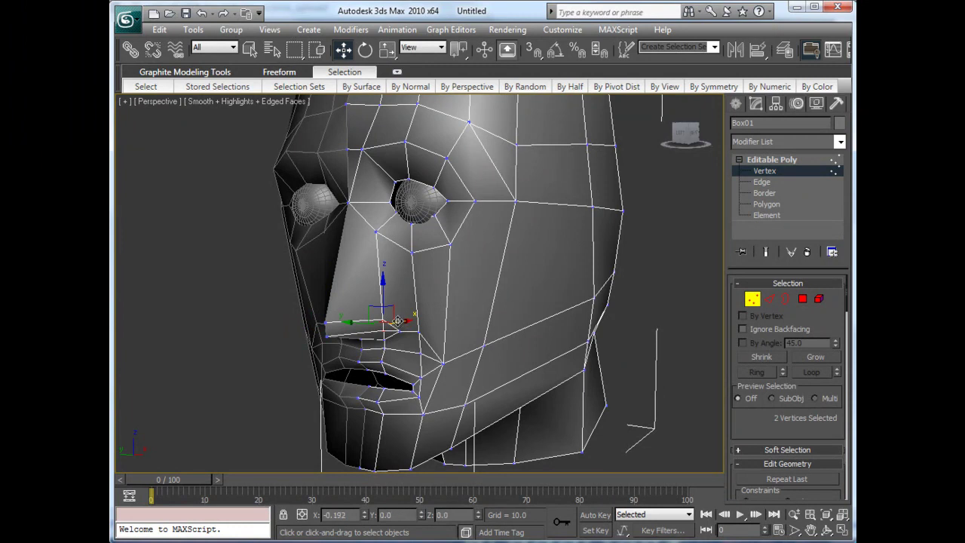
left_click_drag(399, 321, 384, 323)
- Cut a vertical edge between the nose bridge and the inner eye corner, from brow vertex to lower eye vertex, and switch to edge level
middle_click_drag(386, 317, 358, 232, "alt")
right_click(360, 231)
left_click(337, 122)
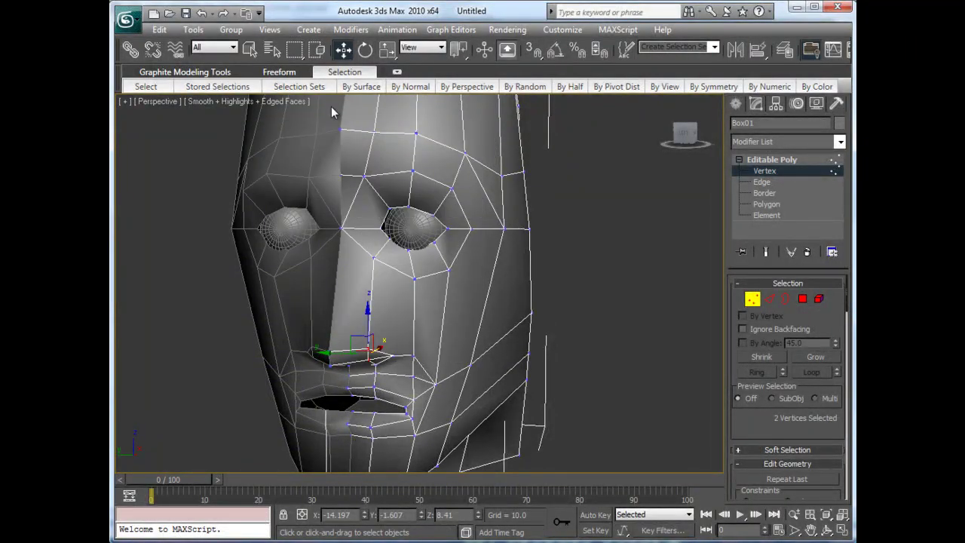
left_click(363, 176)
left_click(373, 258)
right_click(380, 250)
key("2")
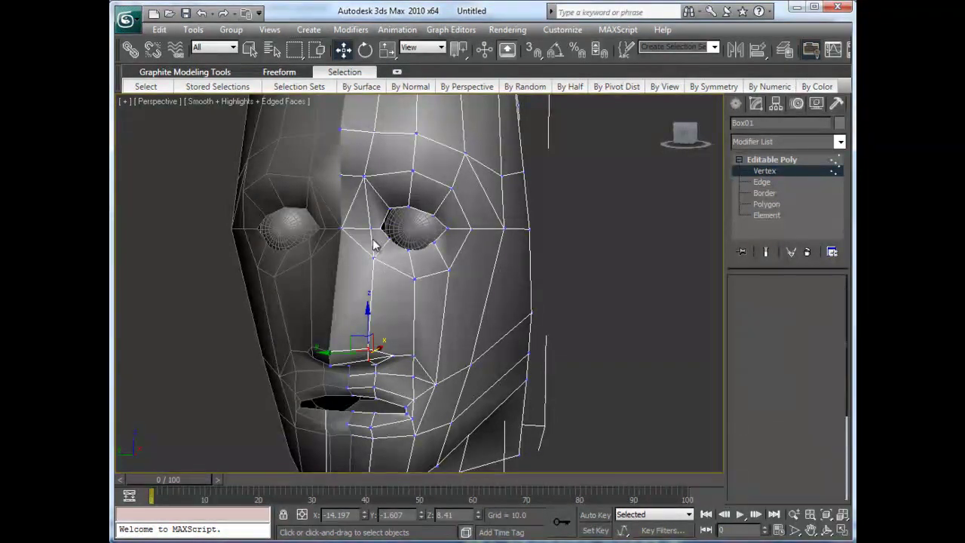
- Try to remove the two newly cut edges beside the nose bridge
left_click(372, 243)
left_click(368, 212, "ctrl")
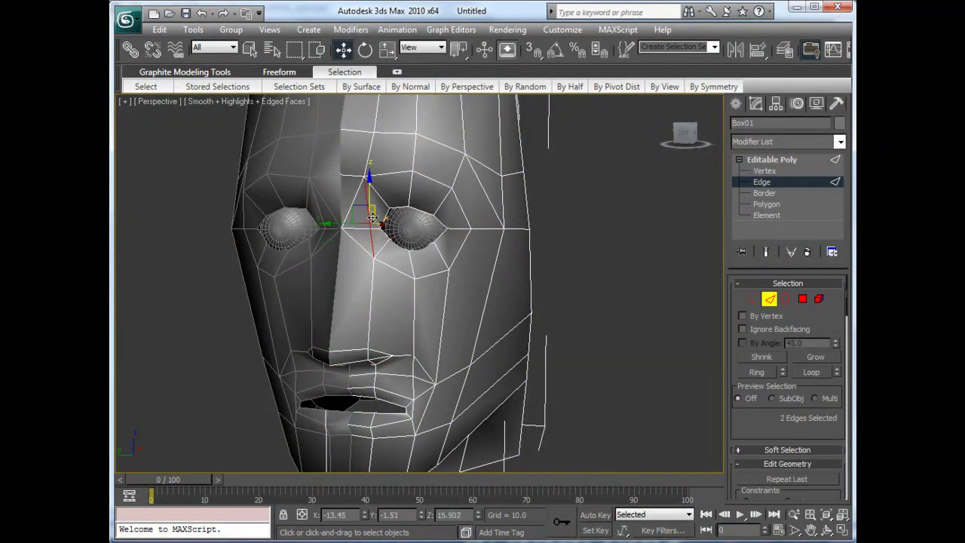
key("BackSpace")
key("ctrl+z")
- Remove the two diagonal edges that run from the nose bridge to the brow and lower eye vertices
left_click(372, 242)
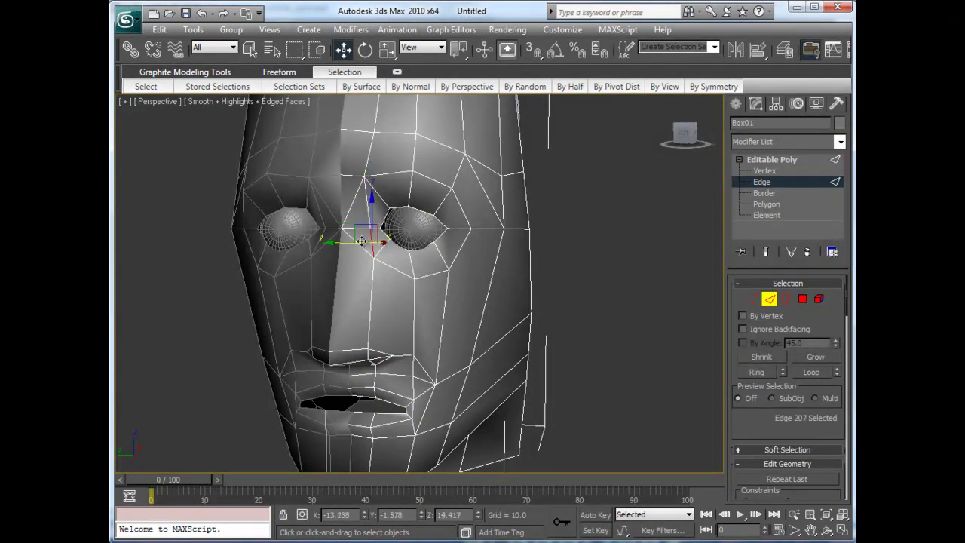
left_click(352, 207)
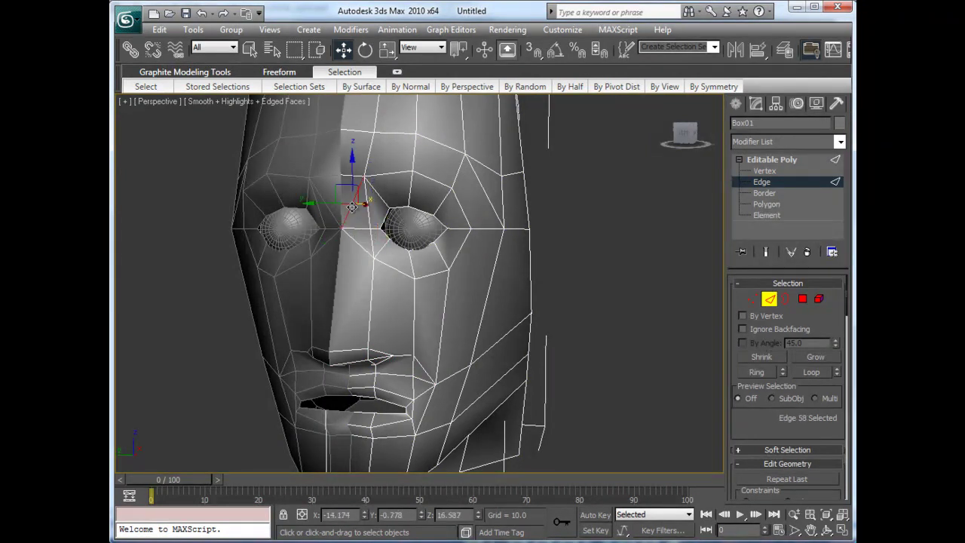
scroll(790, 433, "down", 4)
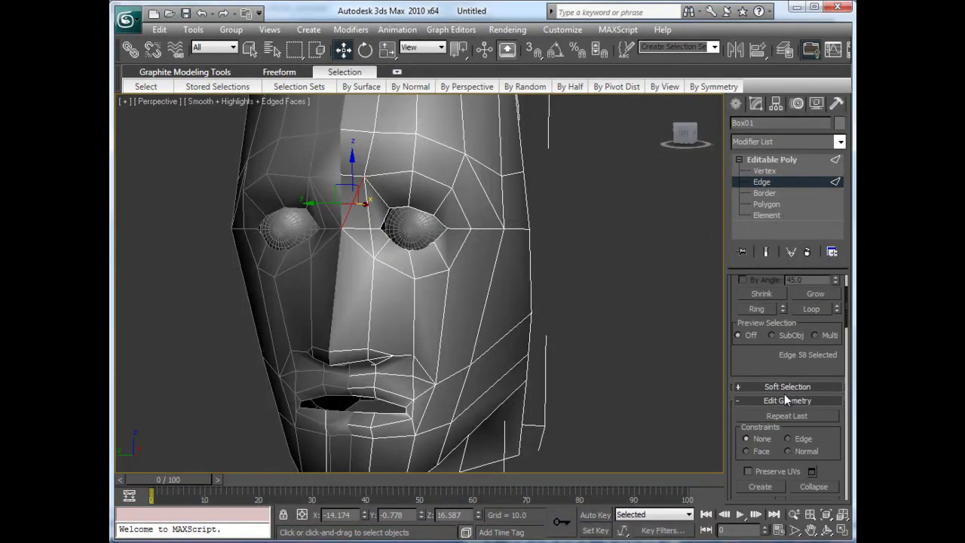
key("ctrl+d")
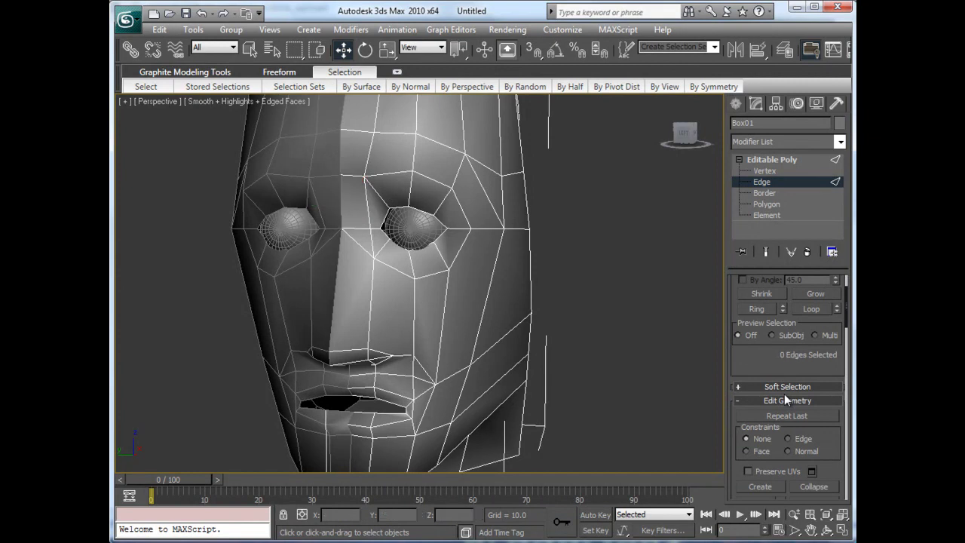
left_click(361, 249)
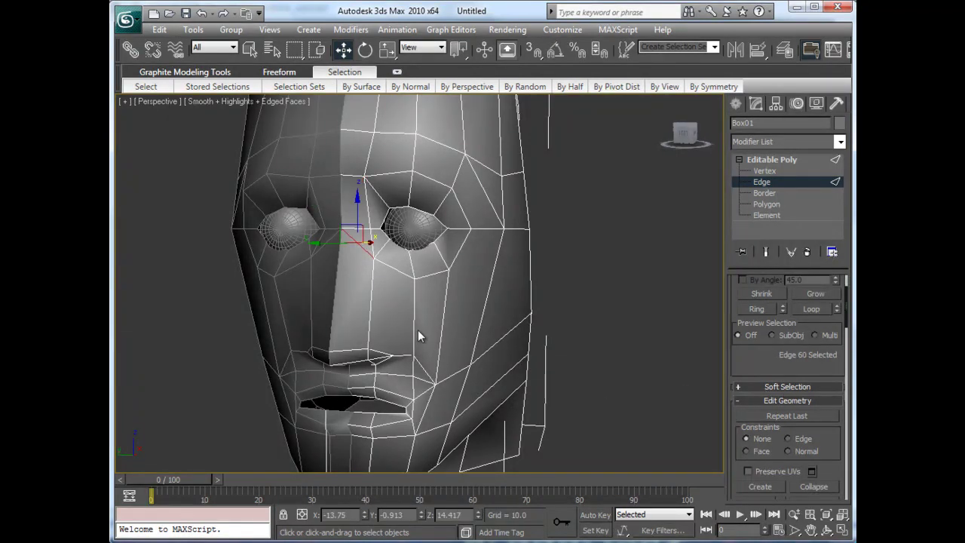
key("ctrl+d")
- Shift the vertex between the nose bridge and the inner eye corner closer to the bridge
mouse_move(381, 311)
middle_mouse_down("alt")
mouse_move(334, 315)
mouse_move(393, 318)
mouse_move(394, 306)
middle_mouse_up("alt")
key("1")
left_click(407, 243)
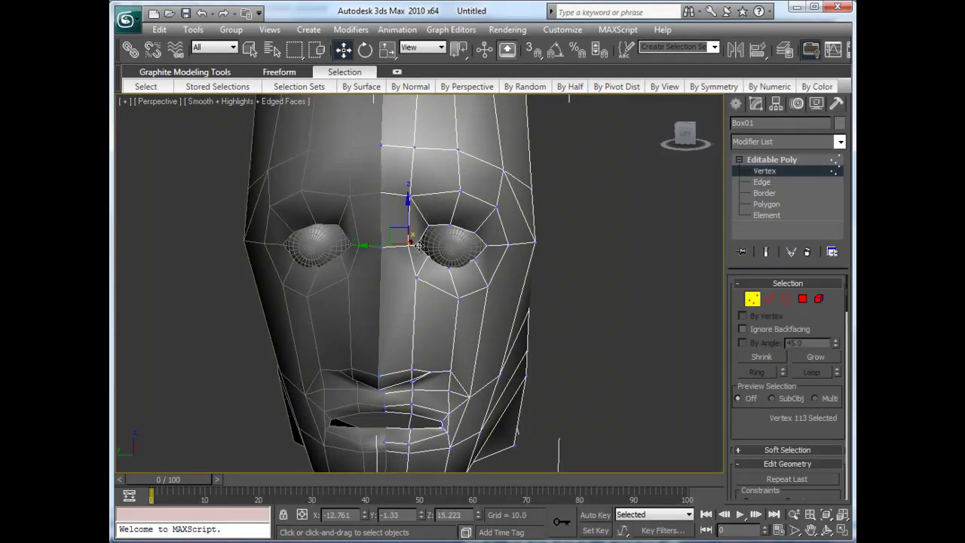
left_click_drag(373, 244, 366, 244)
middle_click_drag(447, 344, 415, 338, "alt")
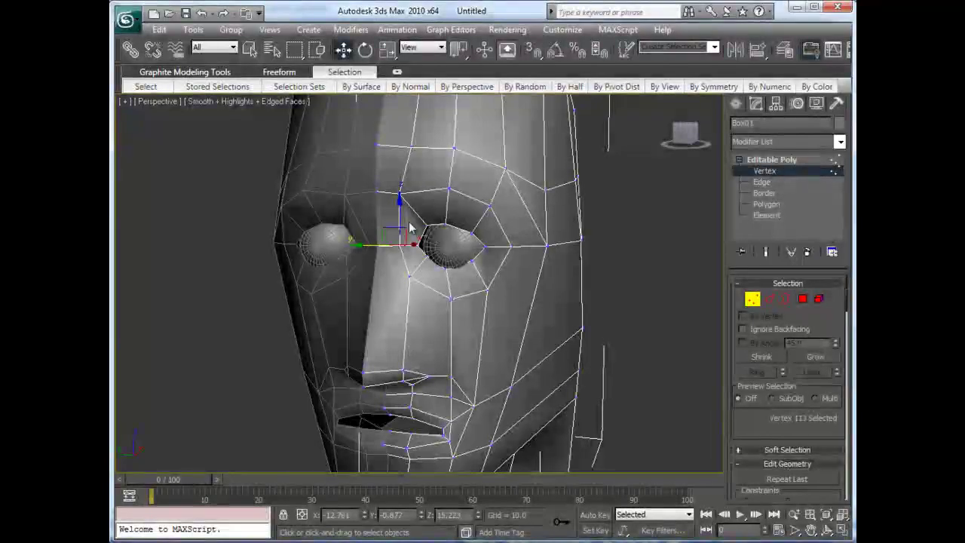
middle_click_drag(403, 281, 338, 289, "alt")
left_click_drag(416, 241, 415, 242)
middle_click_drag(398, 265, 426, 273, "alt")
- Lower the centre-line brow vertex above the nose bridge to about Z 17.52
left_click(369, 192)
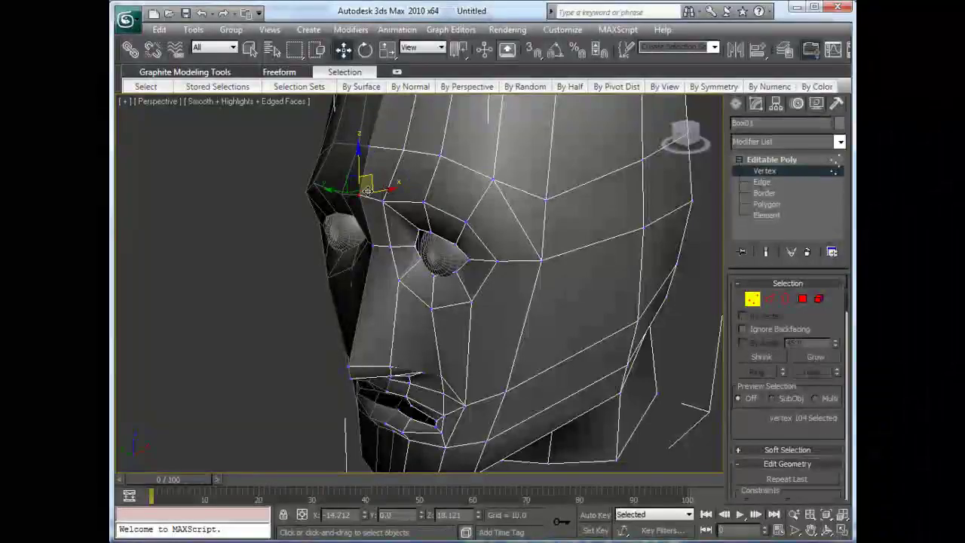
left_click_drag(360, 163, 357, 180)
middle_click_drag(397, 338, 446, 323, "alt")
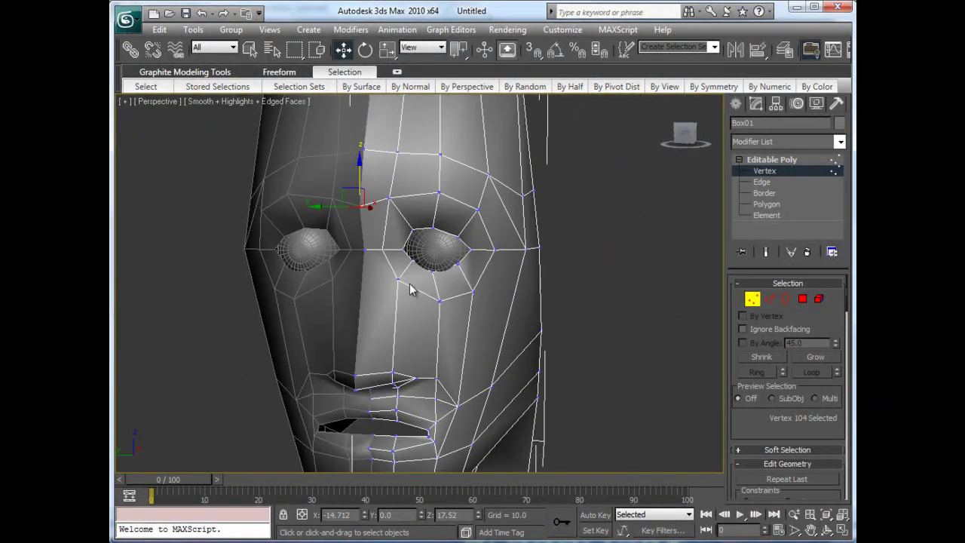
middle_click_drag(450, 390, 439, 363)
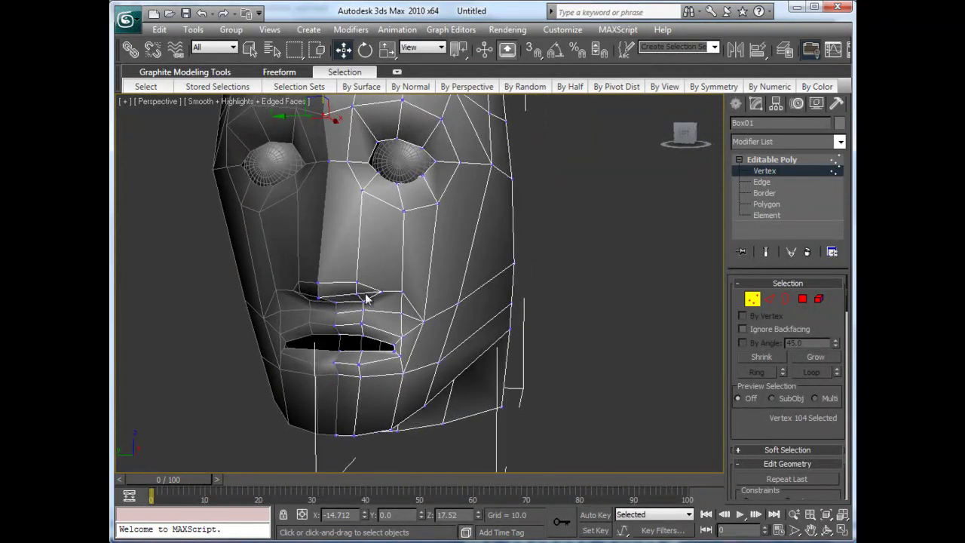
- Cut a new vertical edge line from the nose bridge down the side of the nose toward the mouth
middle_click_drag(359, 281, 362, 287)
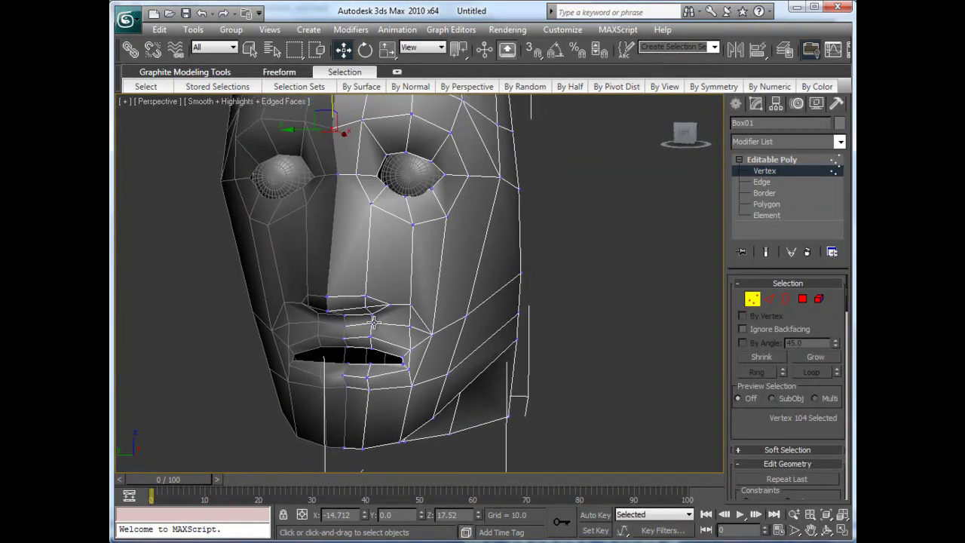
right_click(356, 177)
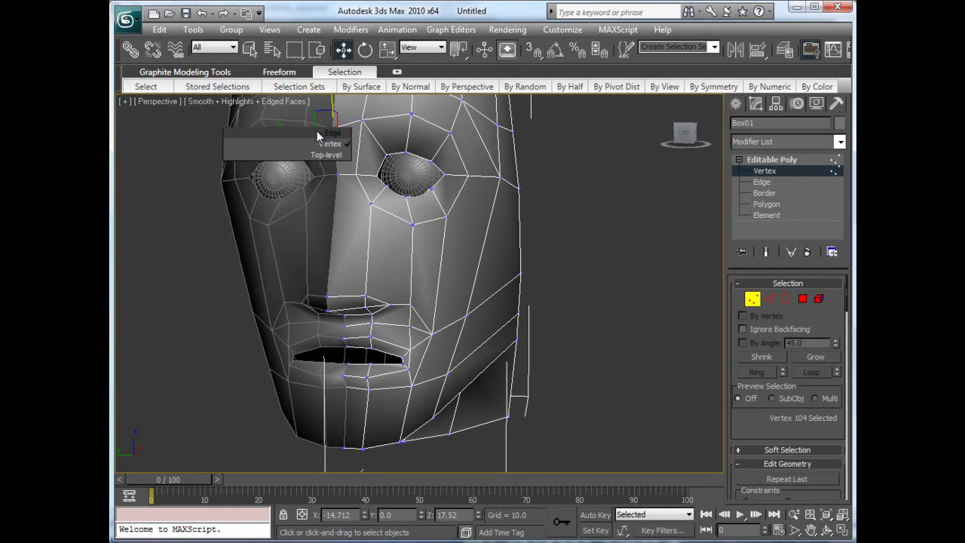
left_click(301, 47)
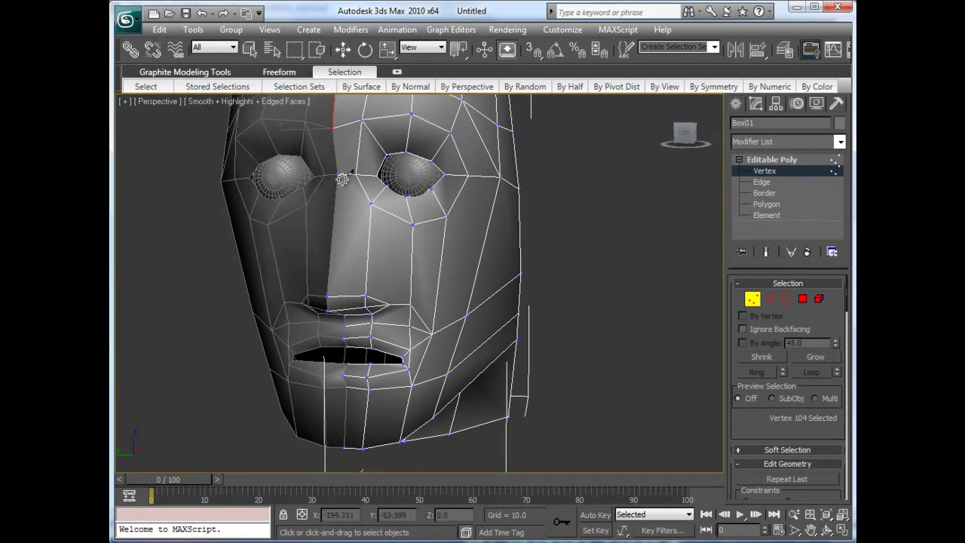
left_click(337, 175)
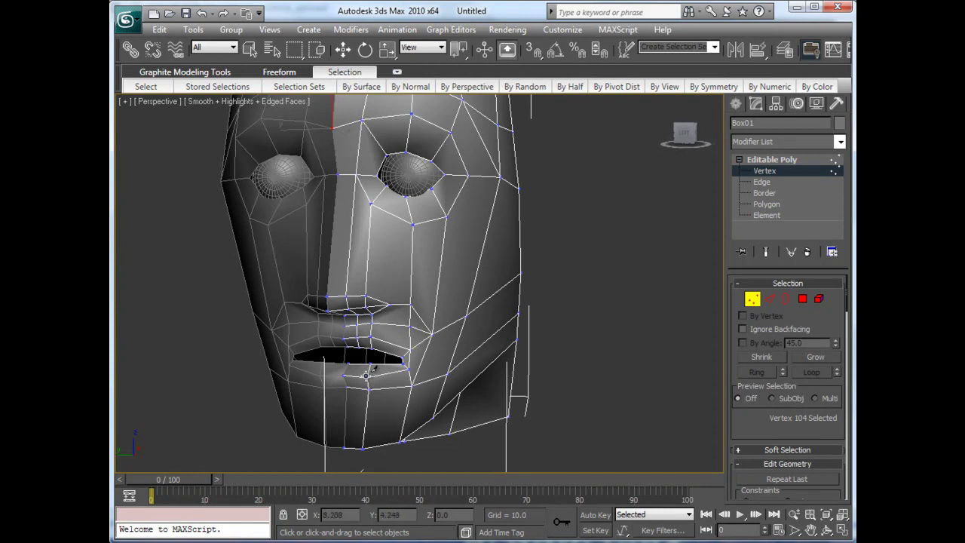
middle_click_drag(358, 347, 335, 329, "alt")
key("w")
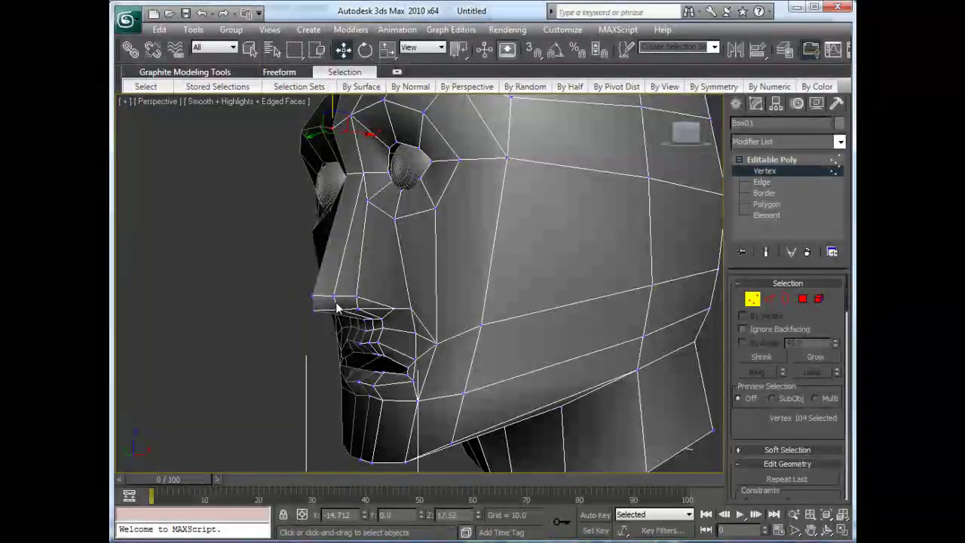
- Pull the newly cut vertices beside the nose tip forward to round the tip
left_click(346, 309)
left_click_drag(358, 303, 344, 303)
middle_click_drag(339, 251, 361, 216, "alt")
- Move the vertex below the inner eye corner about 0.6 back along X and about 0.56 along Y toward the nose
left_click(367, 196)
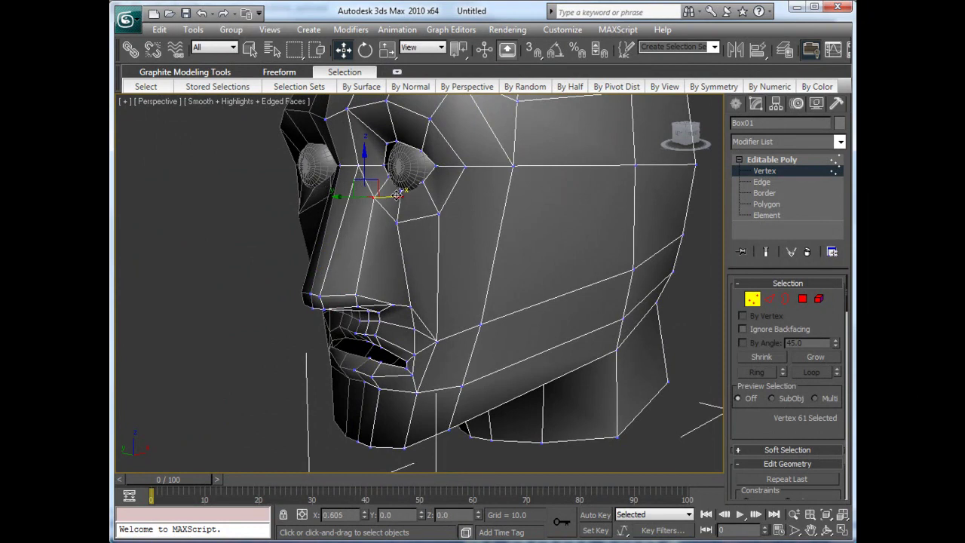
middle_click_drag(354, 251, 437, 256, "alt")
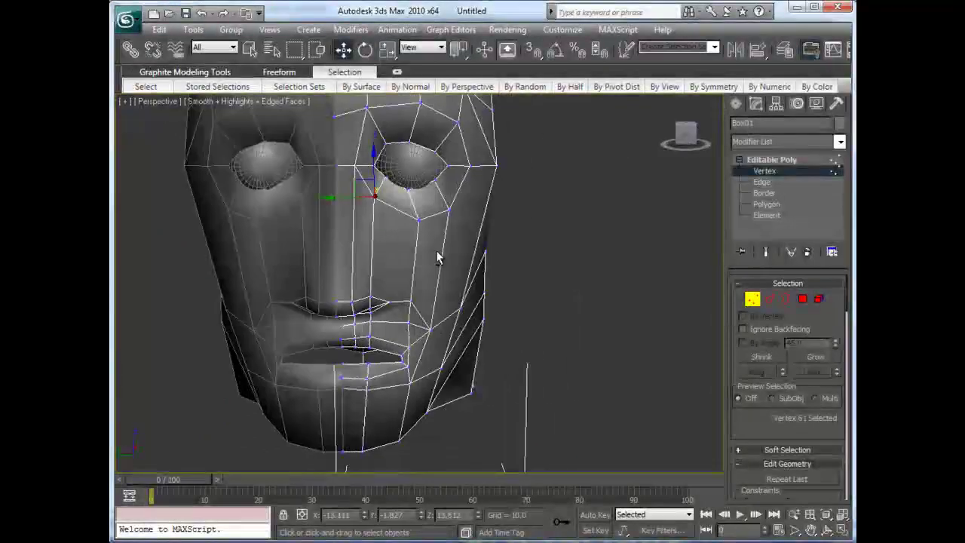
left_click_drag(337, 198, 328, 196)
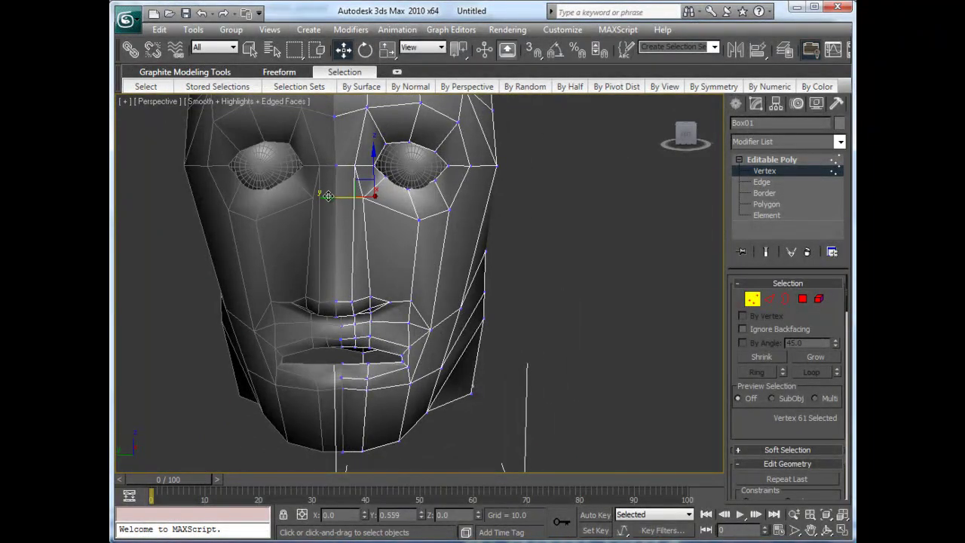
middle_click_drag(423, 249, 347, 254, "alt")
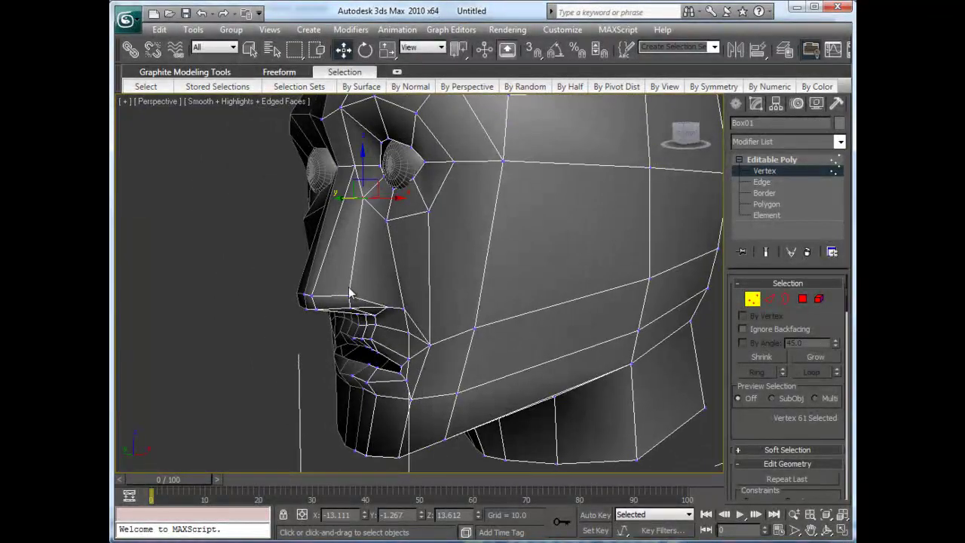
- Select the mouth-corner vertices with the adjoining cheek vertex and move them back along X
middle_click_drag(391, 345, 386, 360, "alt")
left_click_drag(390, 347, 431, 406)
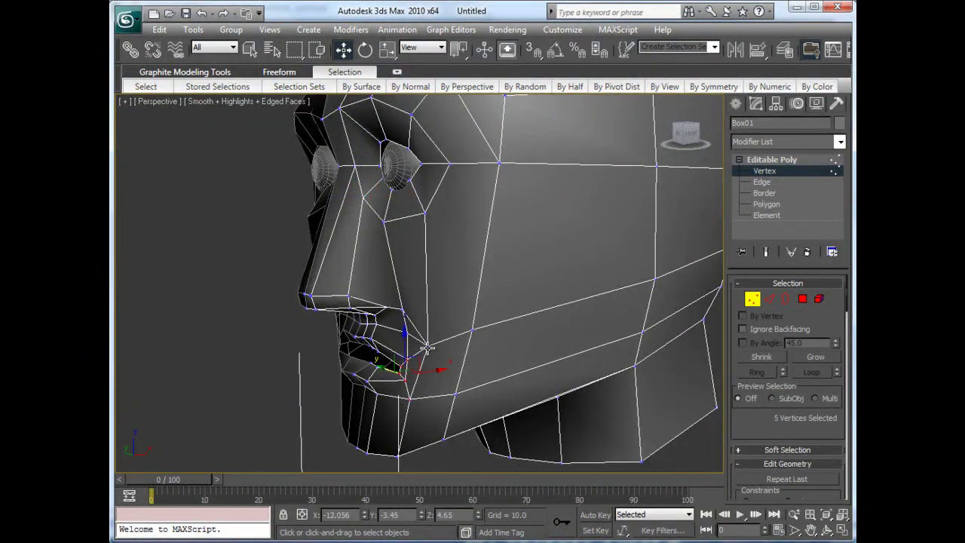
left_click_drag(439, 365, 450, 367)
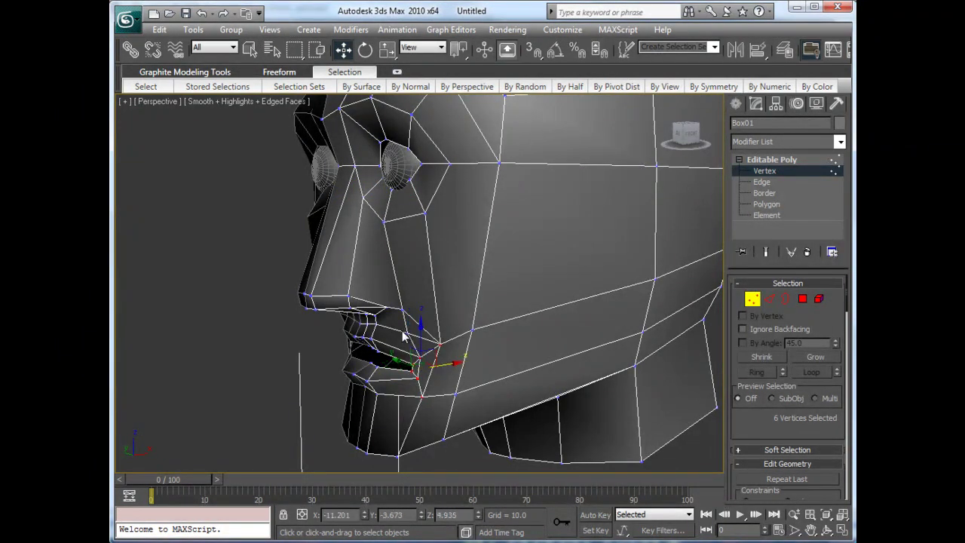
- Move the two cheek and jaw vertices just behind the mouth corner back and slightly up
mouse_move(374, 326)
middle_mouse_down("alt")
mouse_move(460, 263)
mouse_move(407, 317)
mouse_move(367, 332)
middle_mouse_up("alt")
left_click(467, 331)
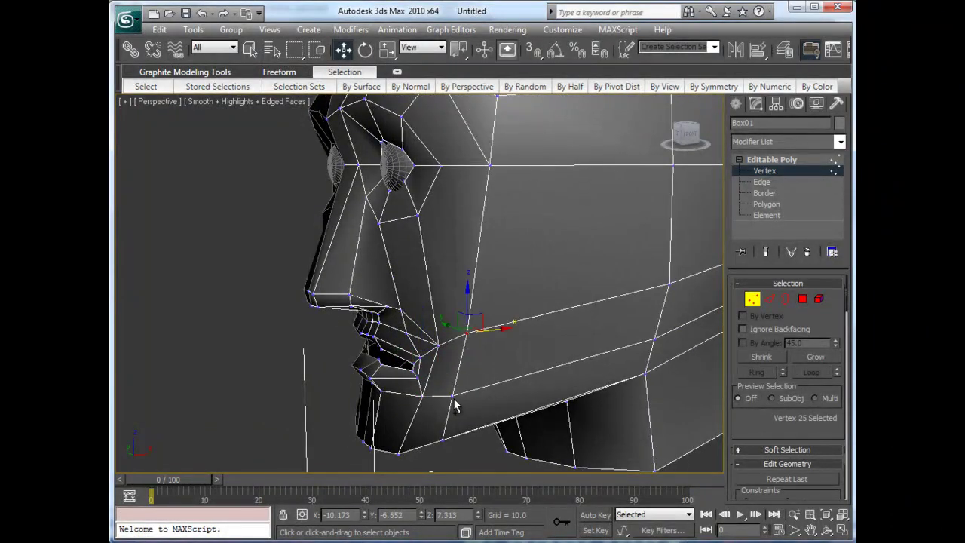
left_click(452, 397, "ctrl")
left_click_drag(484, 358, 509, 340)
middle_click_drag(371, 266, 436, 292, "alt")
scroll(440, 263, "down", 5)
scroll(421, 336, "up", 5)
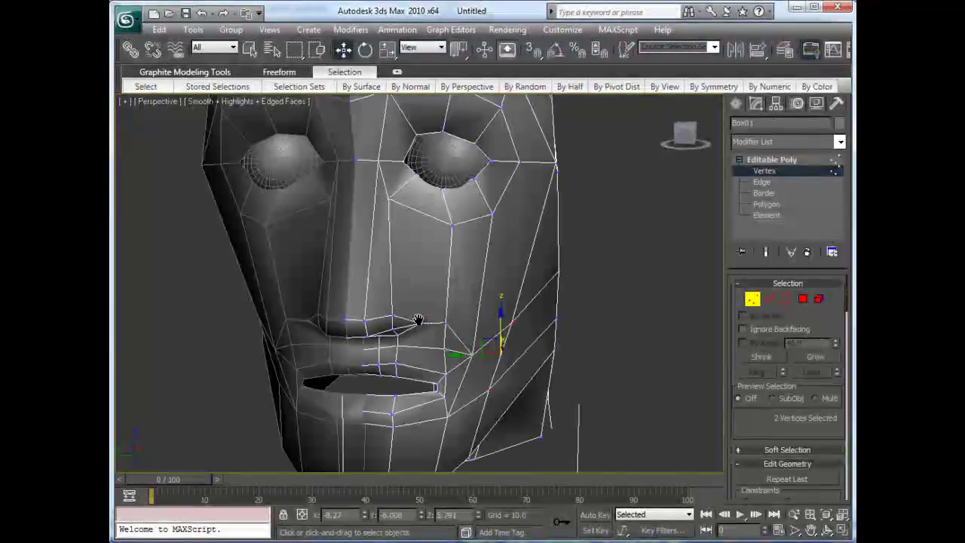
- Cut new edges across the chin below the lower lip, from the centre line to the jaw below the mouth corner
middle_click_drag(424, 292, 324, 257, "alt")
right_click(314, 216)
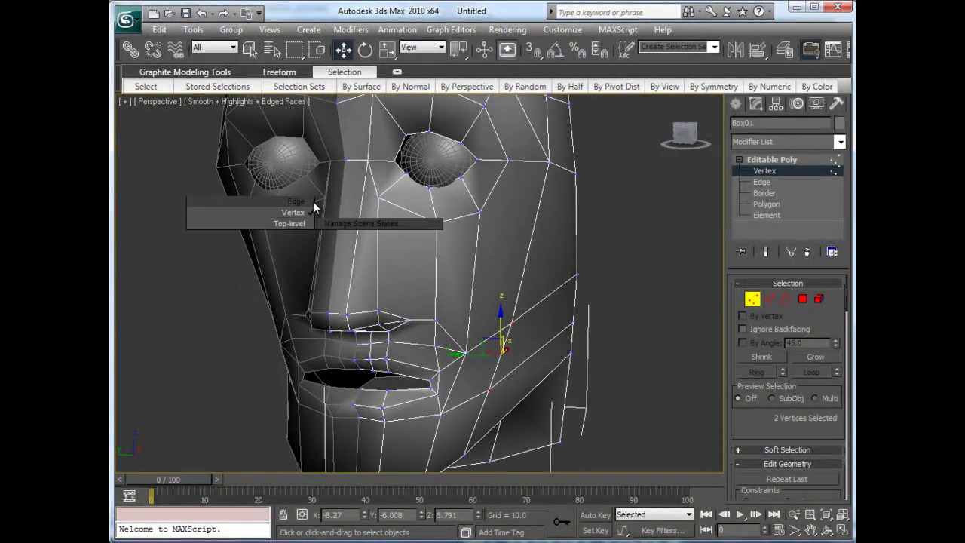
left_click(291, 133)
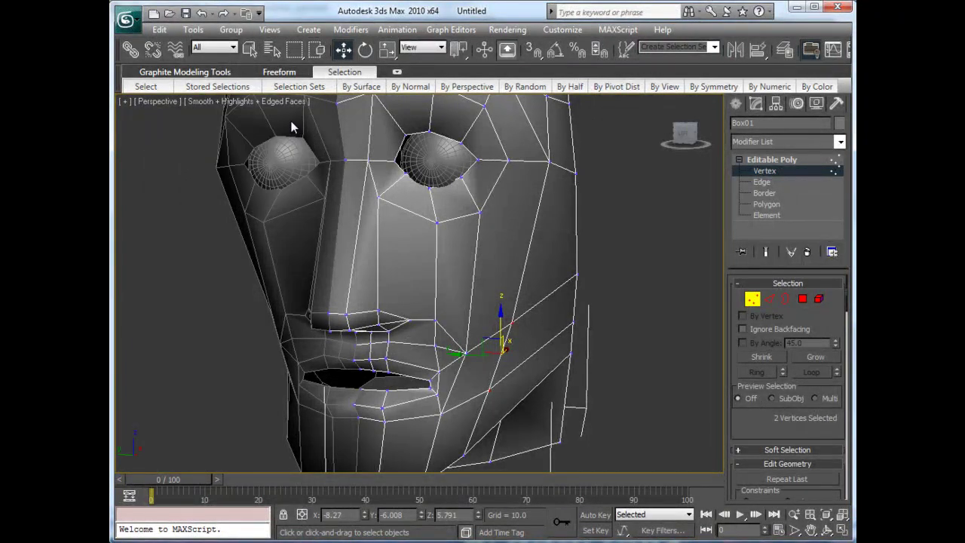
right_click(291, 110)
left_click(291, 112)
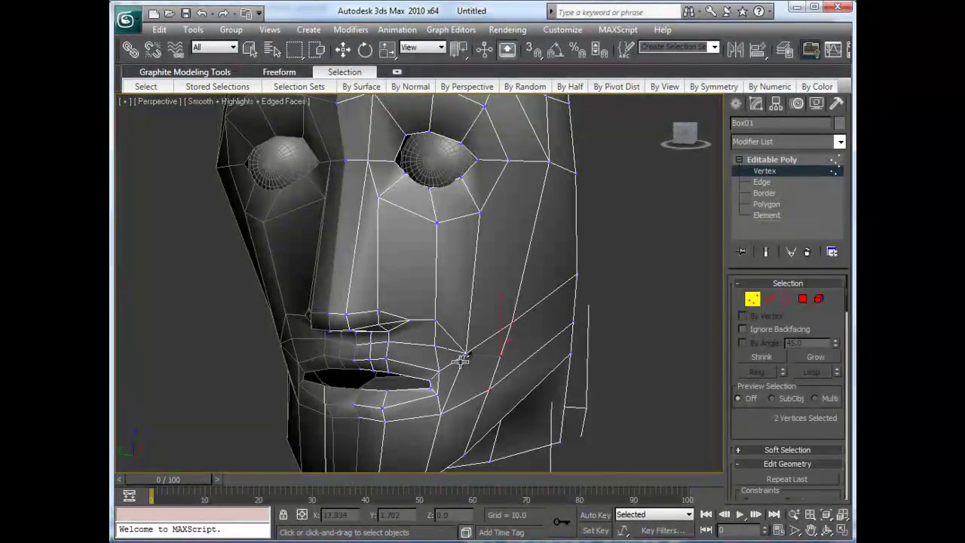
middle_click_drag(393, 415, 399, 400)
left_click(387, 399)
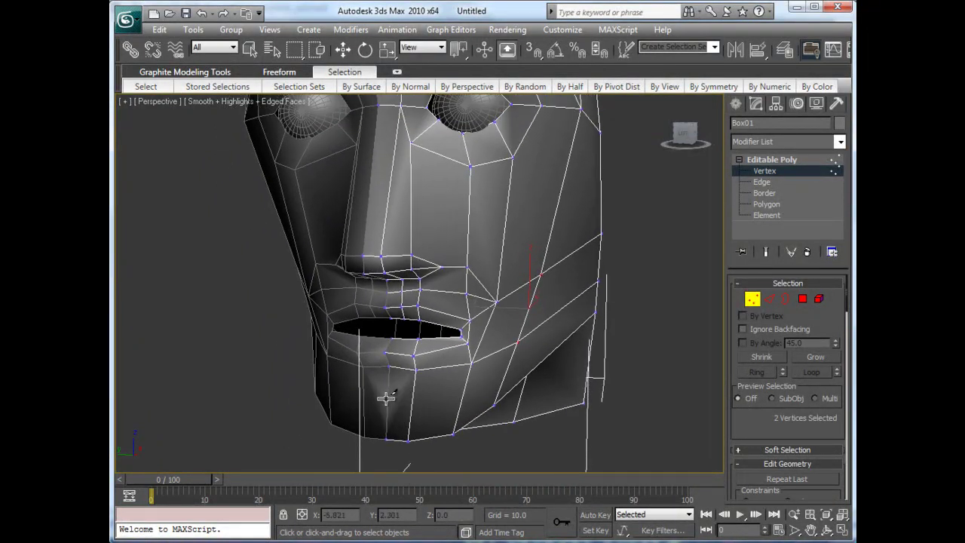
left_click(411, 403)
left_click(463, 395)
left_click(498, 354)
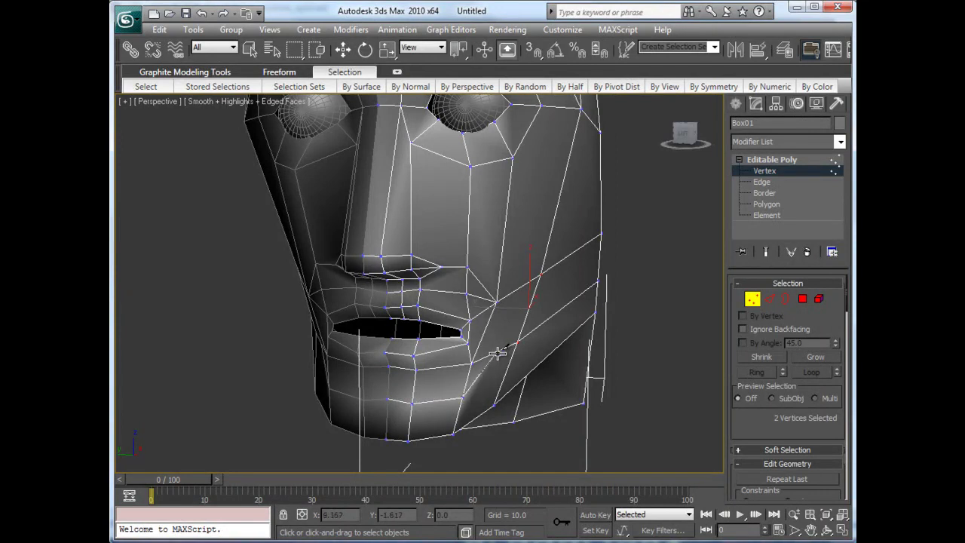
- Continue the cut up around the mouth corner, through the cheek and across to the nose bridge
left_click(497, 352)
left_click(519, 287)
left_click(506, 228)
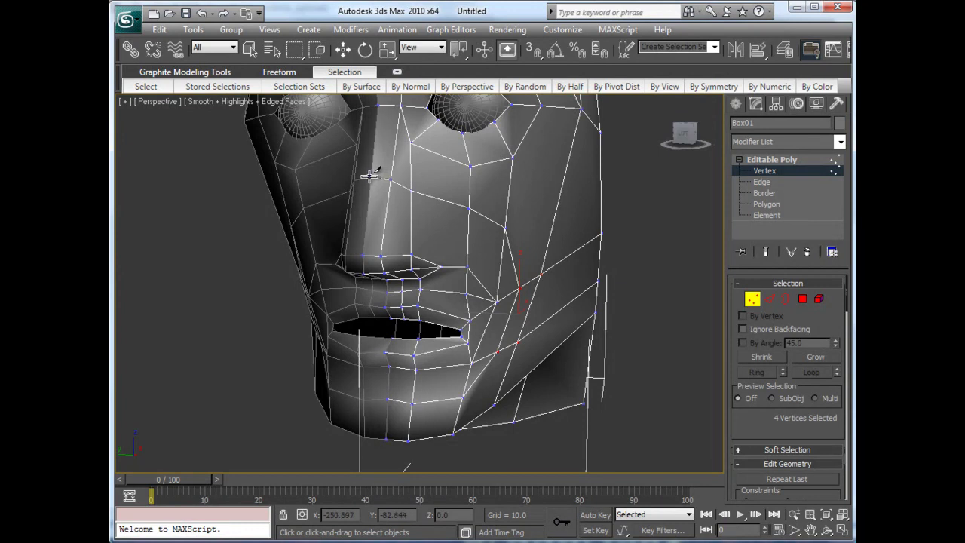
mouse_move(490, 324)
middle_mouse_down("alt")
mouse_move(452, 323)
mouse_move(478, 319)
middle_mouse_up("alt")
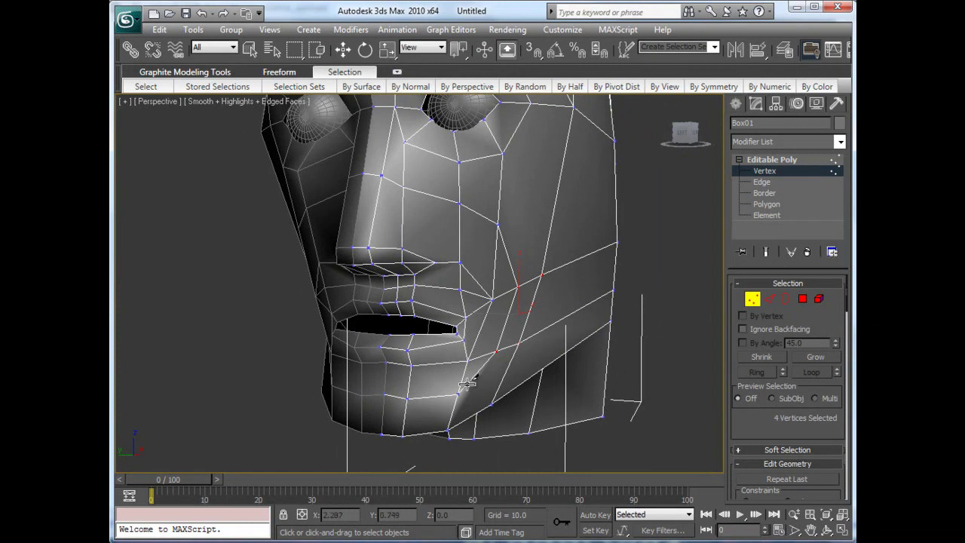
key("w")
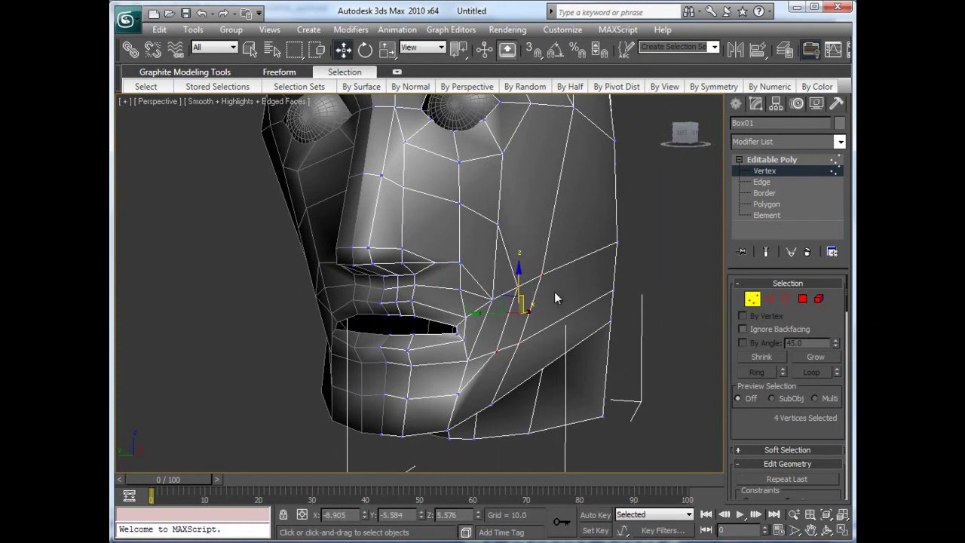
- Check the new edge loop around the mouth, then collapse its short cheek edge beside the nostril
key("2")
double_click(515, 265)
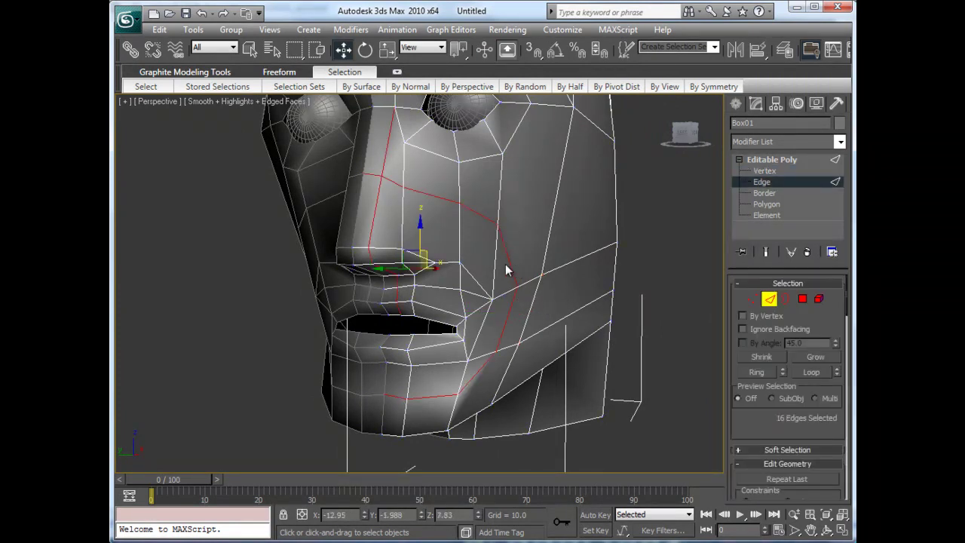
left_click(477, 373)
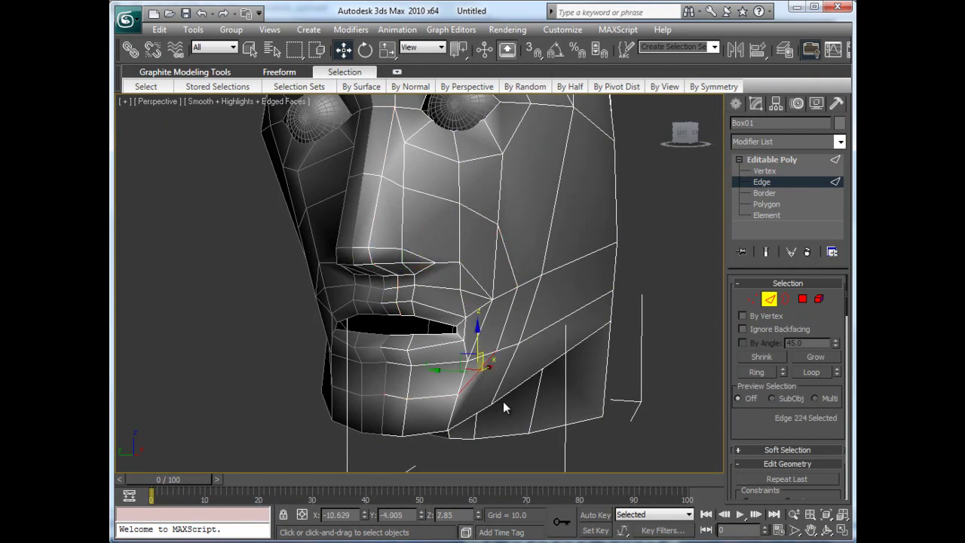
left_click(503, 407)
middle_click_drag(501, 393, 482, 388, "alt")
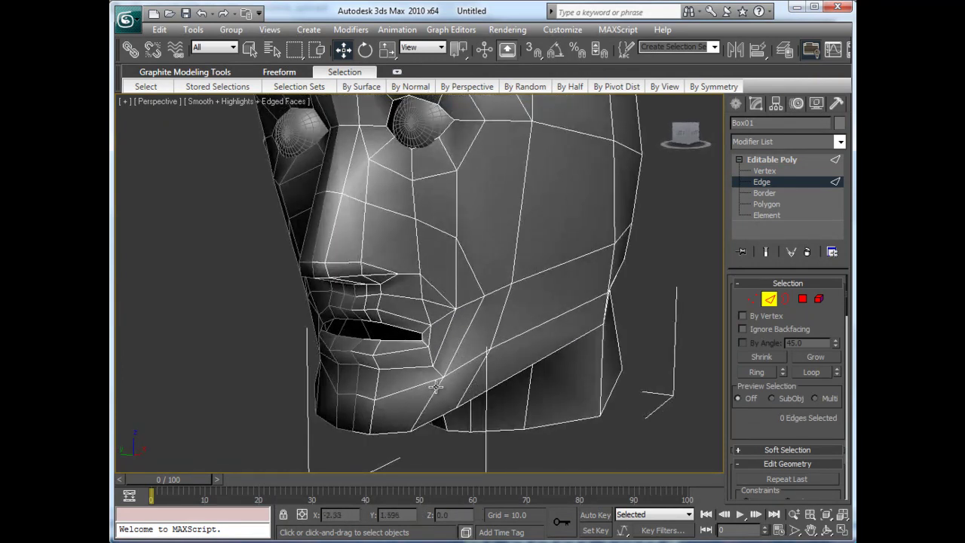
left_click(474, 277)
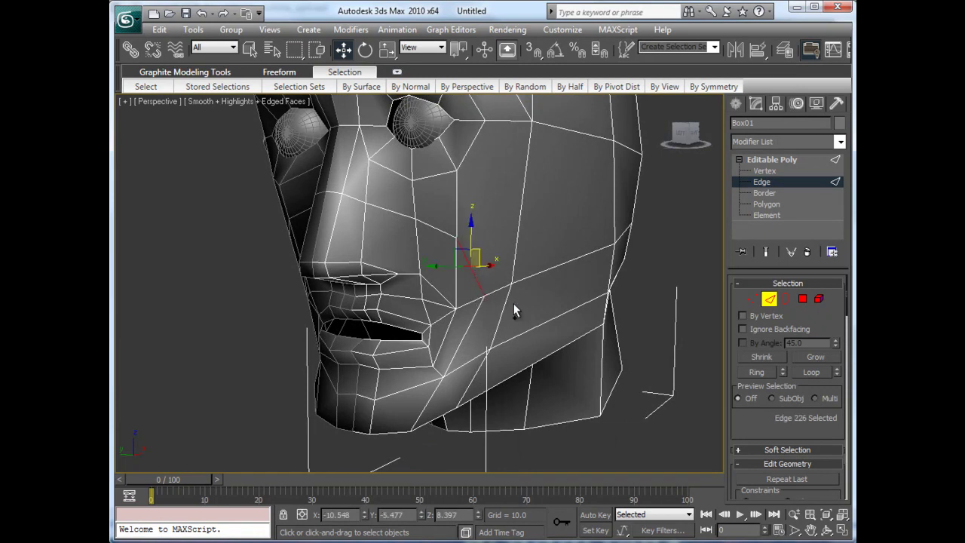
key("BackSpace")
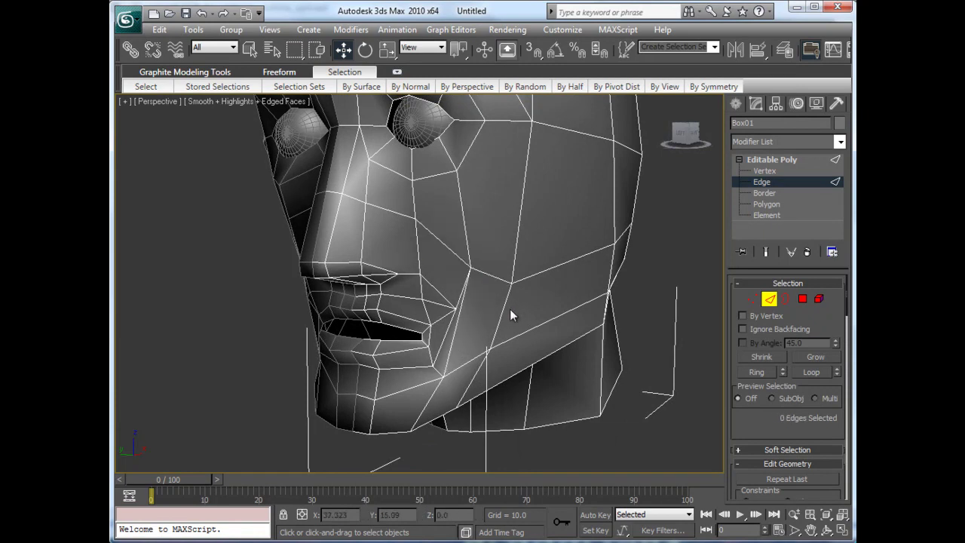
- Move the cheek vertex just behind the mouth corner about 0.34 forward along X and about 0.4 along Y
key("1")
left_click(454, 304)
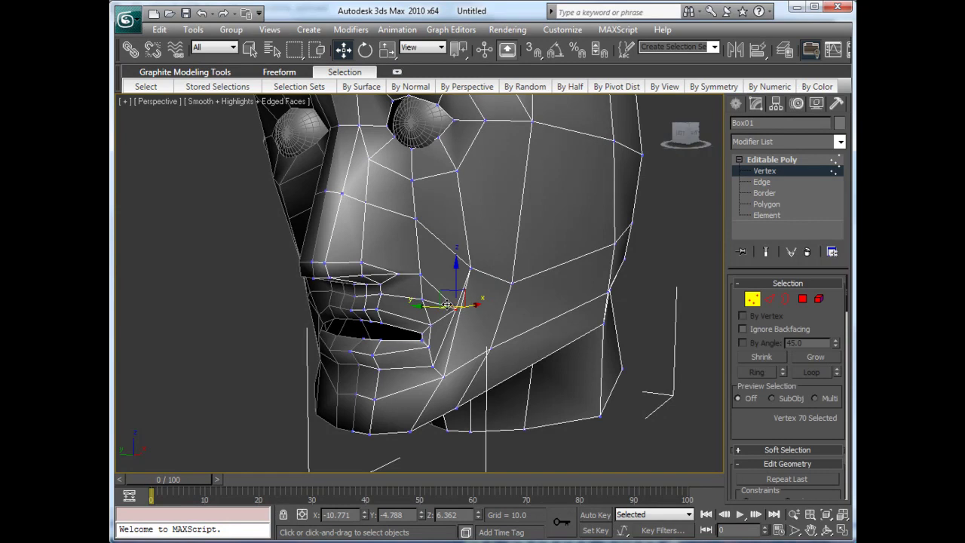
left_click_drag(445, 293, 452, 329)
mouse_move(452, 329)
middle_mouse_down("alt")
mouse_move(441, 343)
mouse_move(455, 354)
mouse_move(451, 335)
middle_mouse_up("alt")
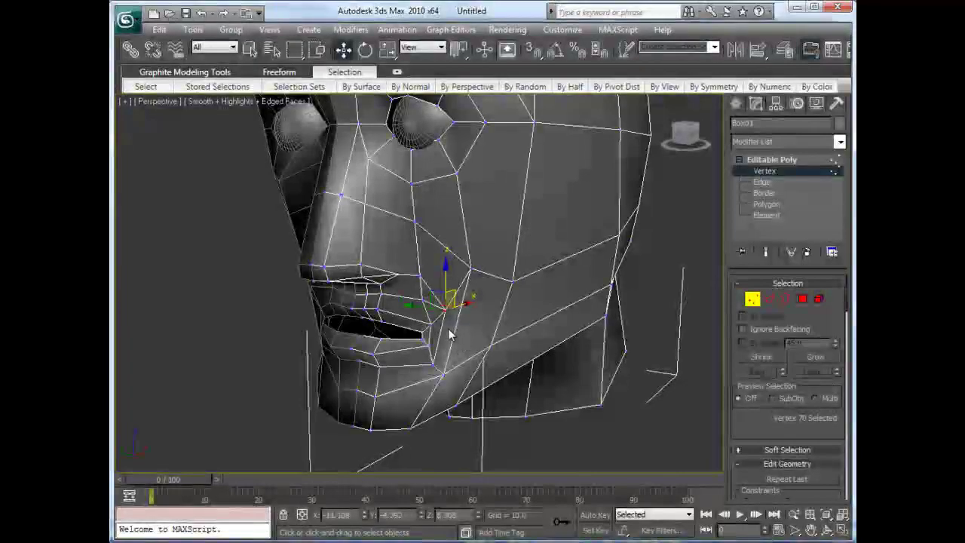
- Collapse the two vertices between the nostril and the mouth corner into one
left_click(420, 278)
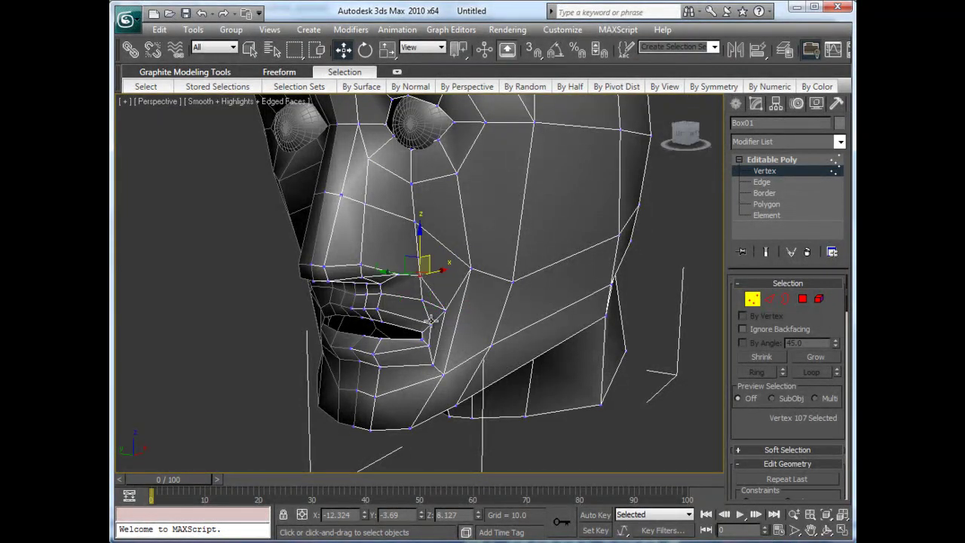
left_click(423, 300, "ctrl")
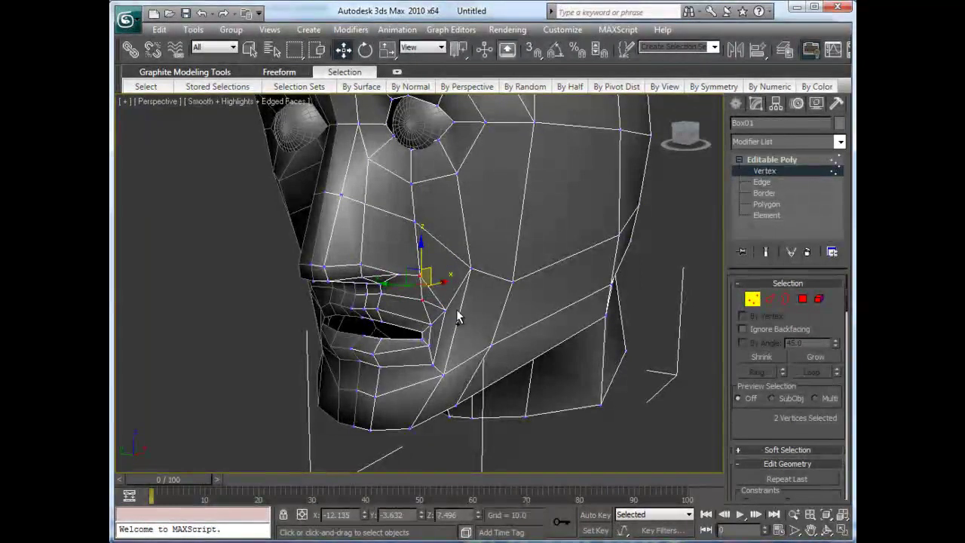
key("ctrl+alt+c")
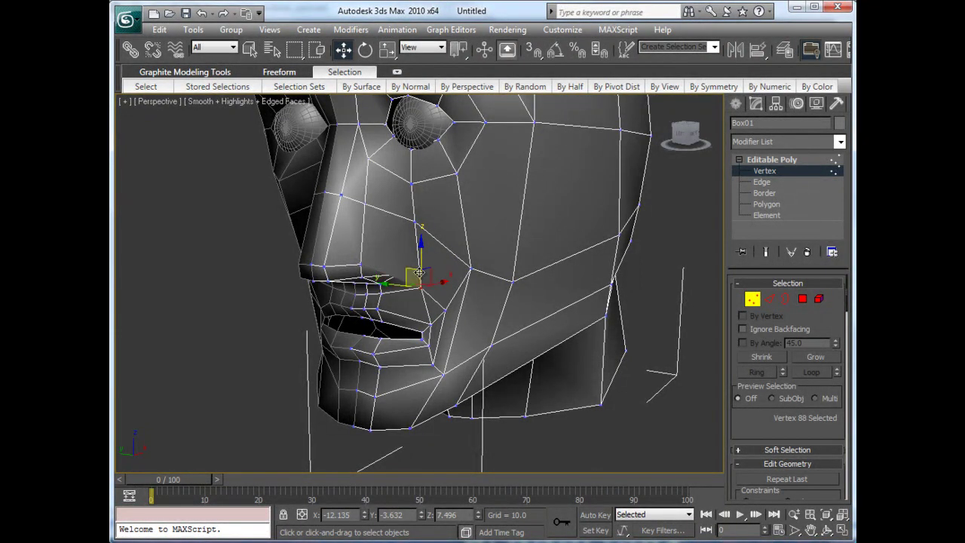
- Adjust the merged vertex beside the nostril to a height of about Z 7.568 and back to about X -11.925
left_click(425, 309)
left_click(420, 286)
left_click_drag(419, 254, 423, 260)
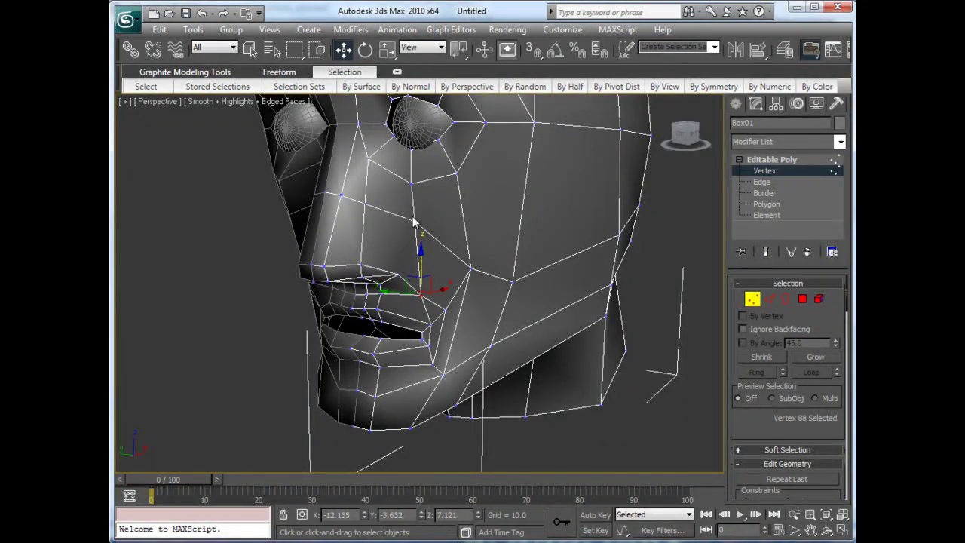
middle_click_drag(409, 329, 426, 295, "alt")
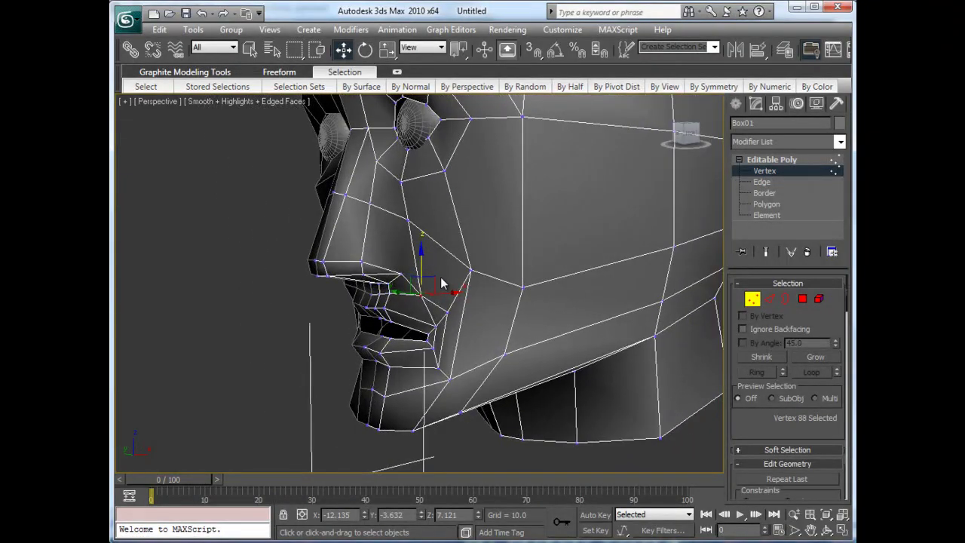
left_click_drag(421, 259, 421, 252)
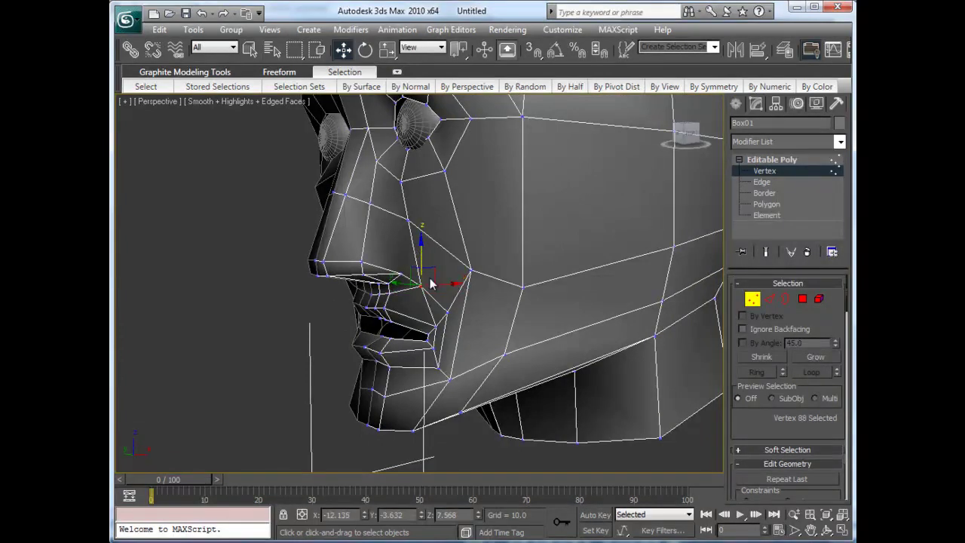
left_click_drag(446, 282, 448, 281)
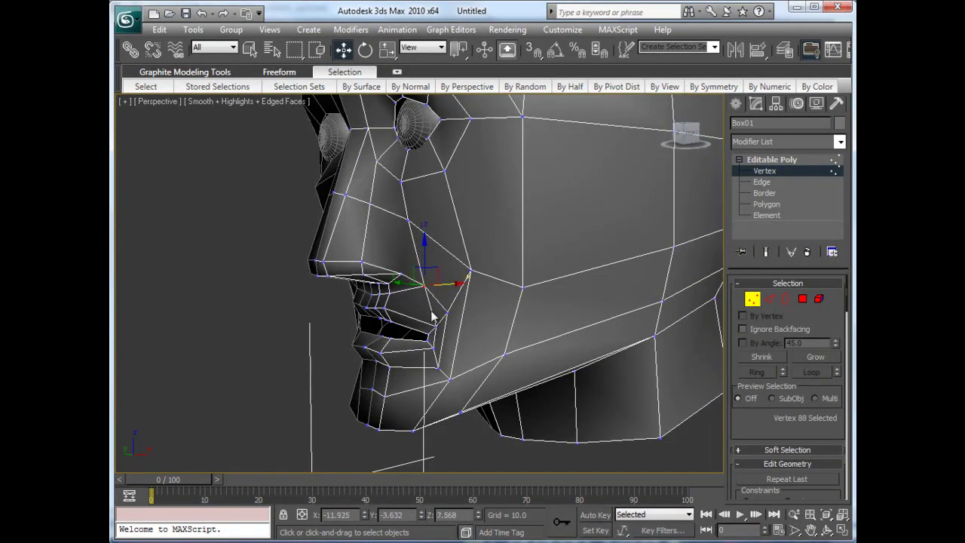
- Select the two vertices on the nose bridge and reposition them and the adjoining side vertex to refine the nose profile
middle_click_drag(370, 264, 345, 208, "alt")
left_click_drag(368, 220, 369, 221)
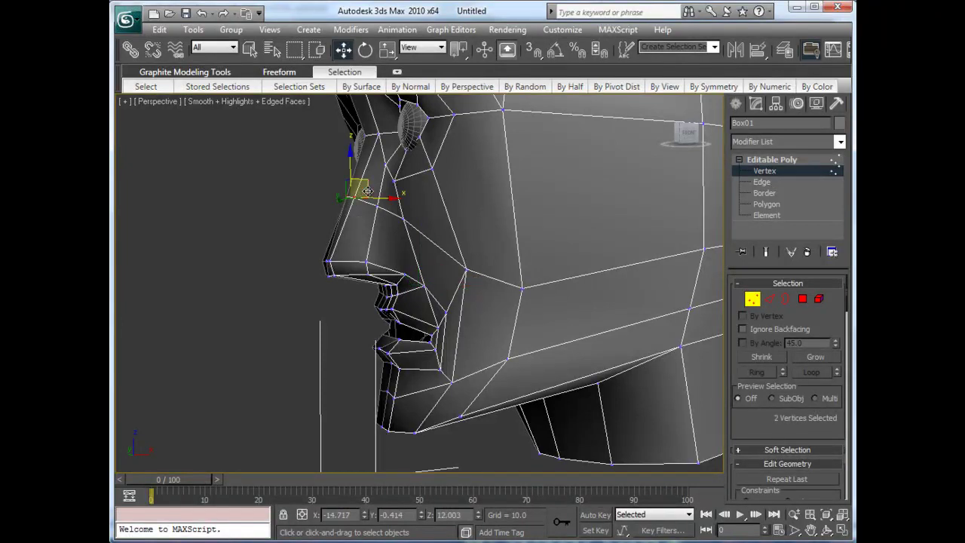
left_click_drag(366, 184, 398, 198)
left_click(378, 202)
- Adjust the vertices below the mouth corner, moving the outer chin vertex about 0.27 back along X and slightly up
middle_click_drag(393, 282, 483, 302, "alt")
left_click(443, 373)
left_click_drag(430, 356, 436, 366)
middle_click_drag(473, 370, 402, 381, "alt")
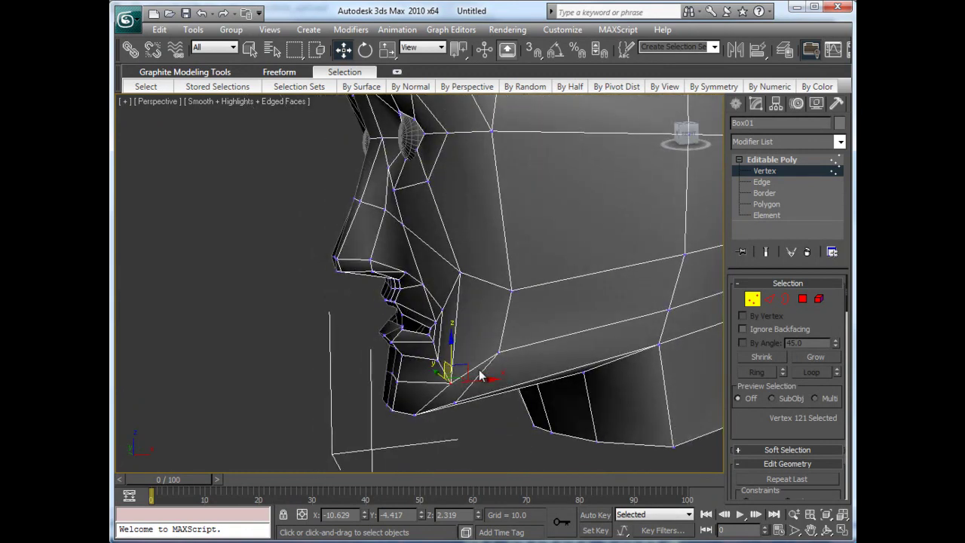
left_click_drag(462, 368, 470, 364)
- Select the ring of edges radiating around the eye opening
middle_click_drag(422, 316, 480, 299, "alt")
middle_click_drag(443, 206, 432, 264)
middle_click_drag(427, 309, 431, 337, "alt")
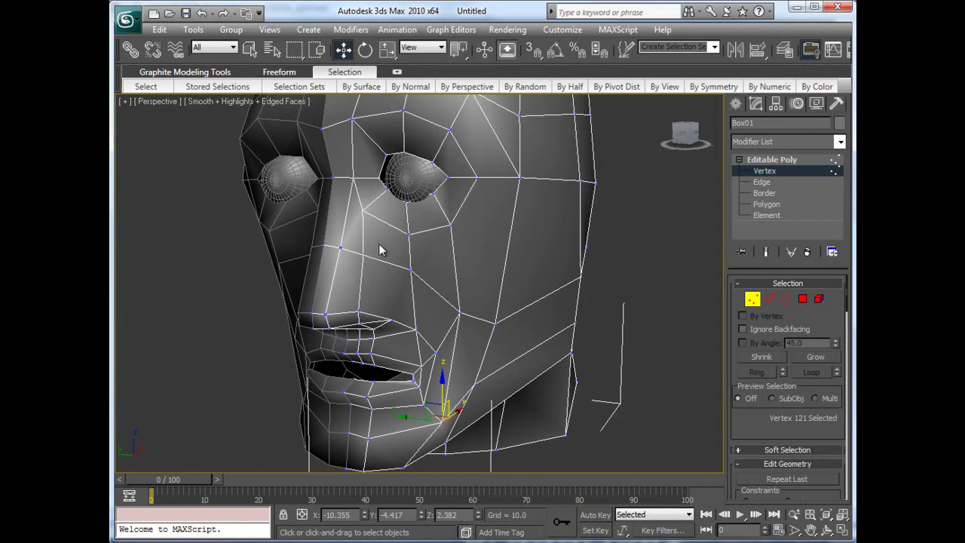
middle_click_drag(492, 331, 425, 273, "alt")
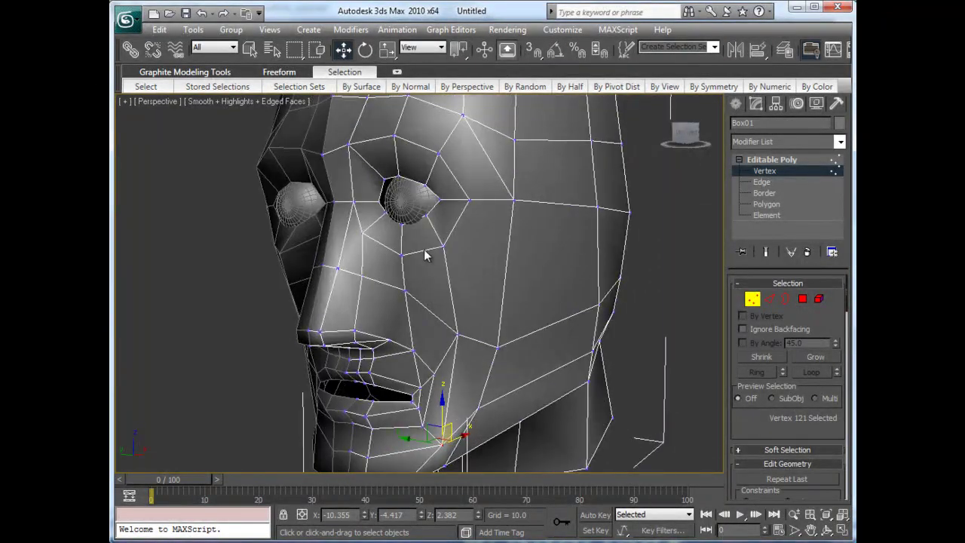
key("2")
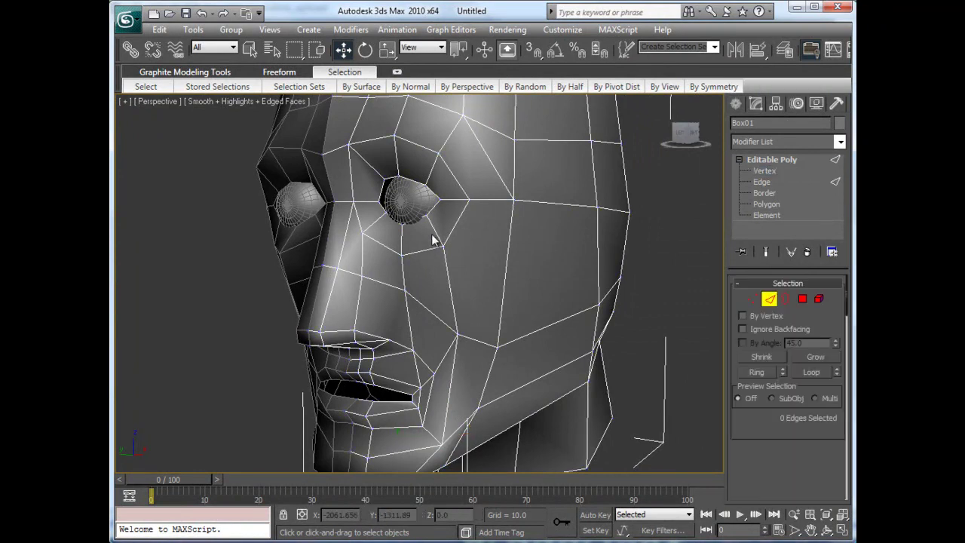
left_click(437, 231)
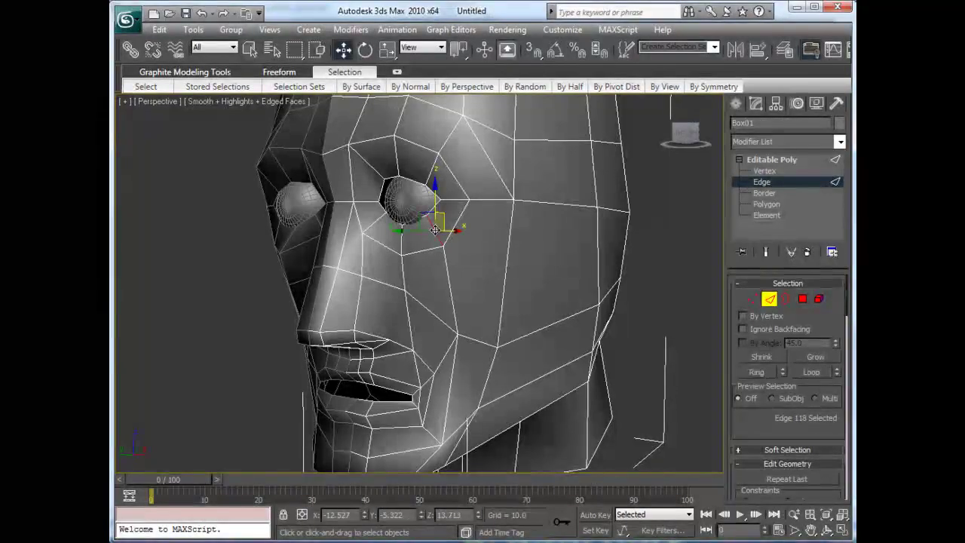
left_click(755, 372)
- Connect the ring with a new edge loop around the eye and move the loop about 0.39 back along X
left_click_drag(763, 422, 759, 360)
scroll(766, 411, "down", 4)
scroll(797, 412, "down", 6)
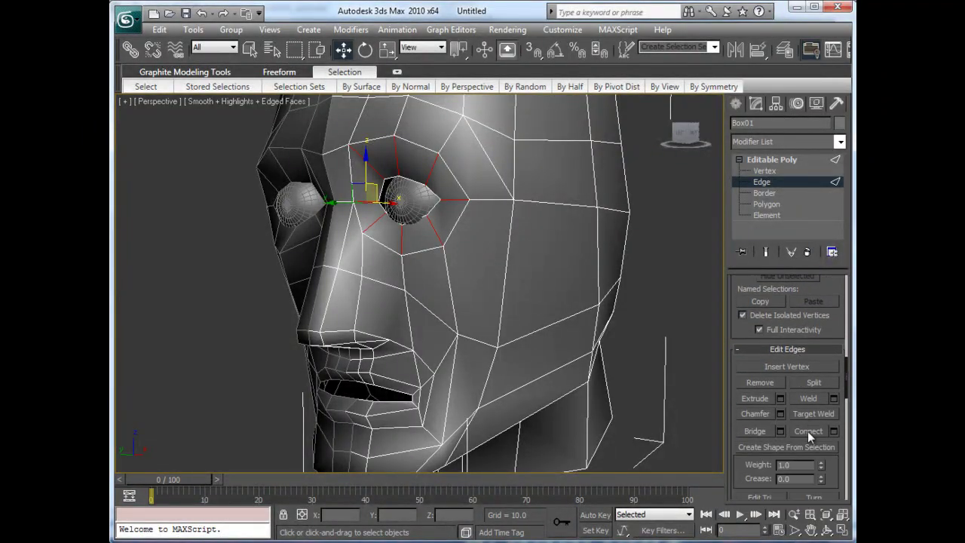
left_click(808, 431)
middle_click_drag(390, 263, 346, 267, "alt")
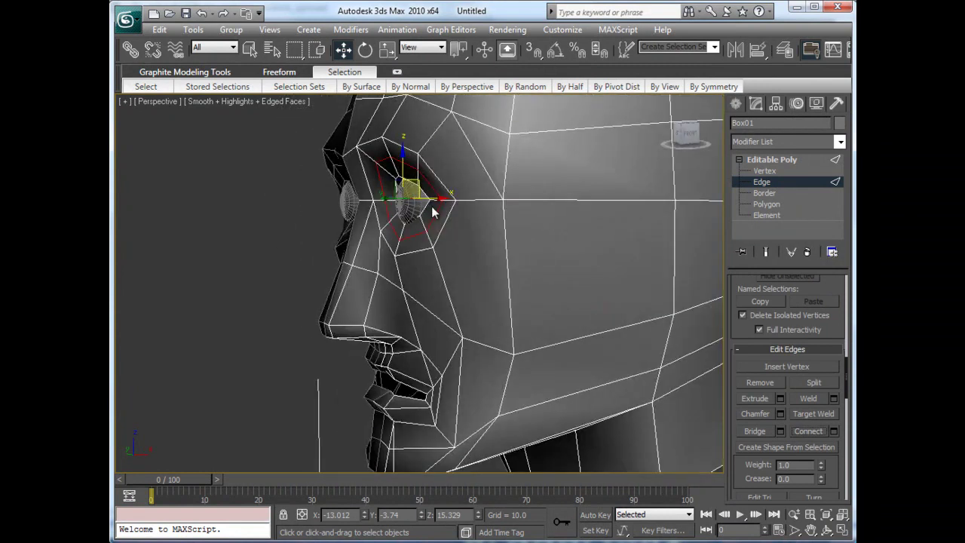
left_click_drag(427, 199, 435, 200)
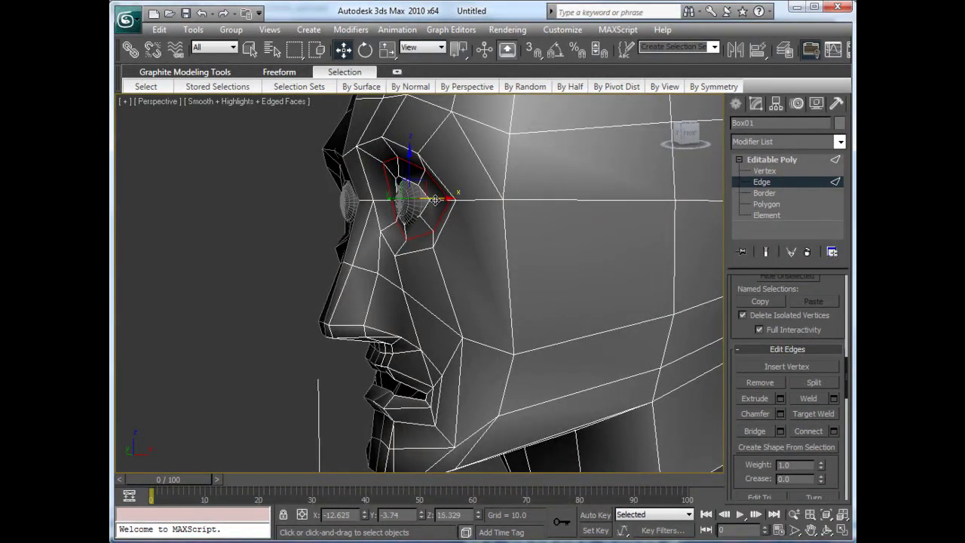
- Lower the new loop's upper vertex near the inner eye corner and adjust the eyelid vertex beneath it
middle_click_drag(391, 228, 465, 242, "alt")
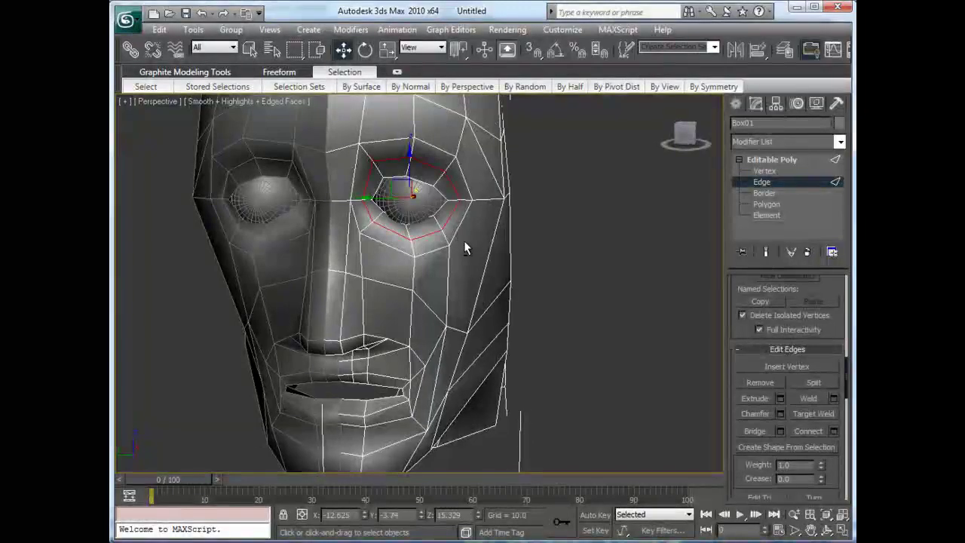
key("1")
left_click(374, 150)
left_click_drag(374, 132, 375, 146)
left_click(391, 177)
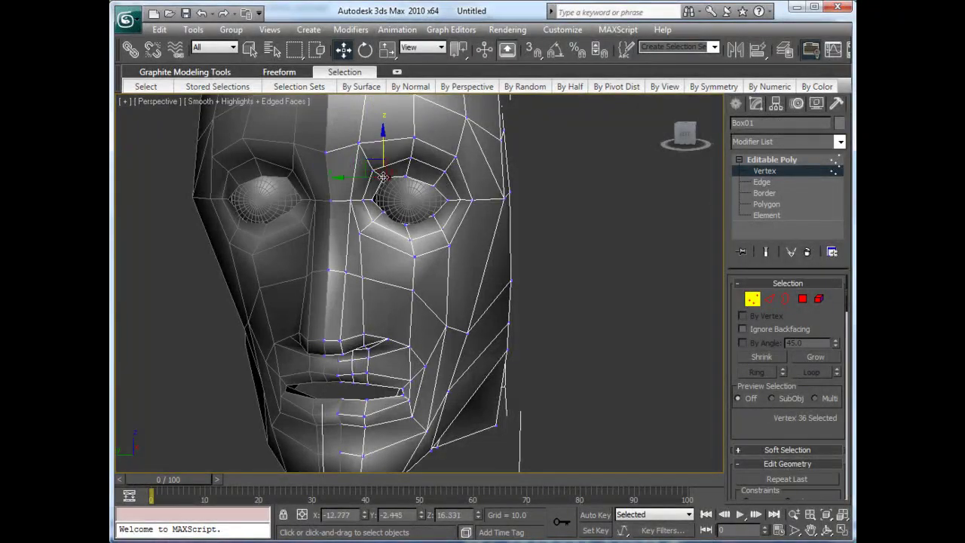
- Minimize the modeling ribbon to enlarge the viewport
middle_click_drag(412, 301, 334, 283, "alt")
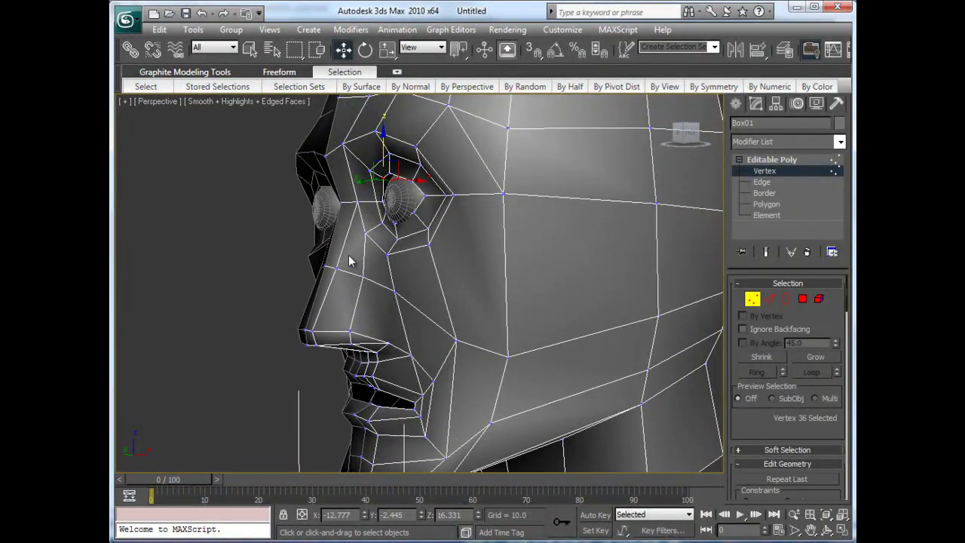
mouse_move(146, 90)
left_click(396, 72)
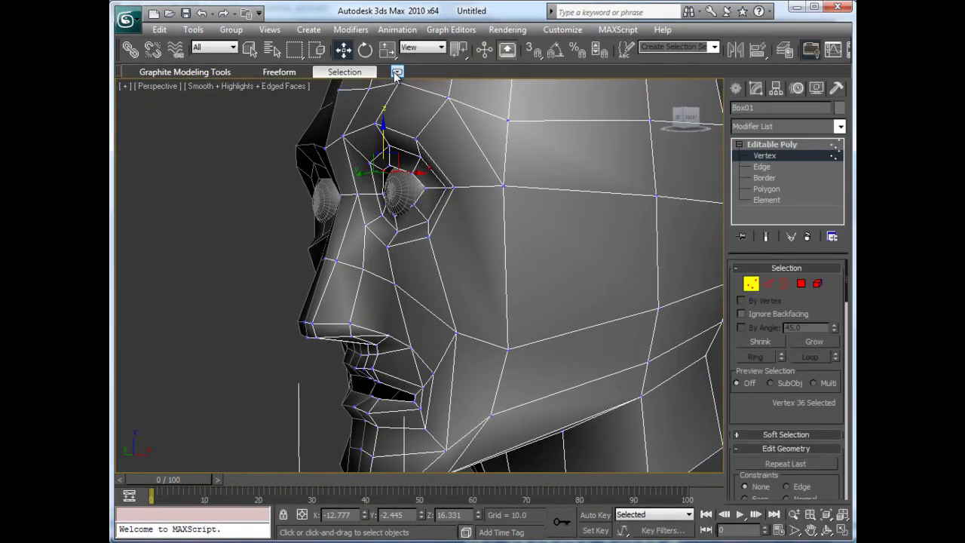
- Expand the modeling ribbon and select by numeric all vertices with more than 4 edges
left_click(398, 72)
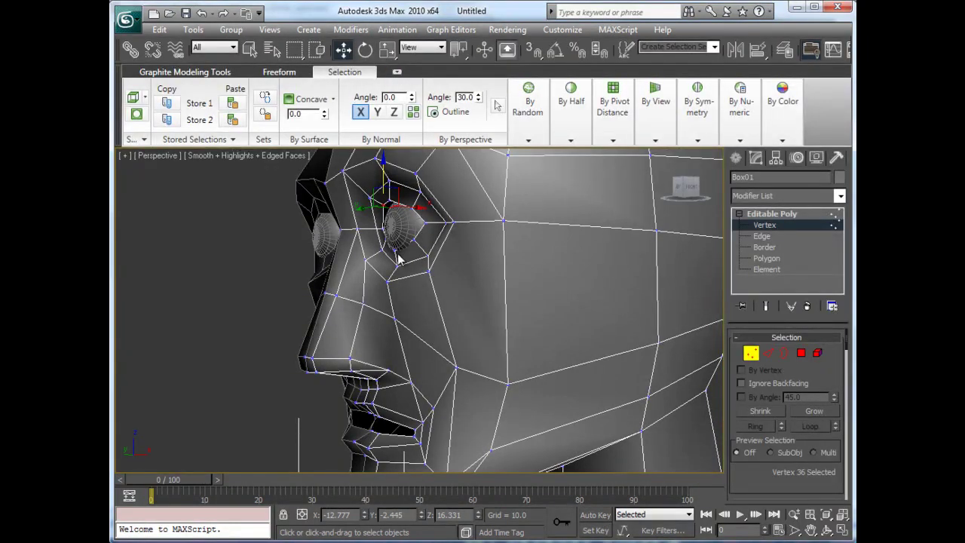
left_click(741, 141)
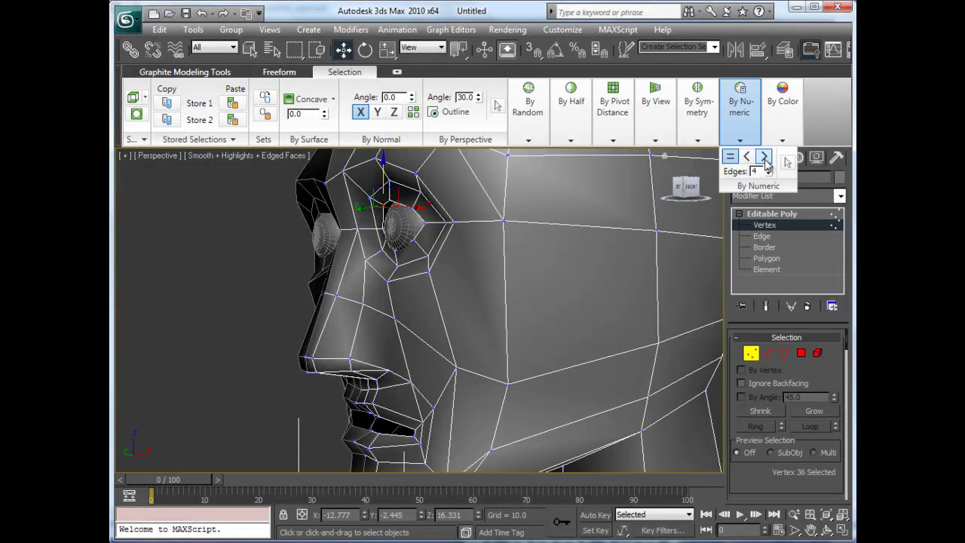
left_click(765, 157)
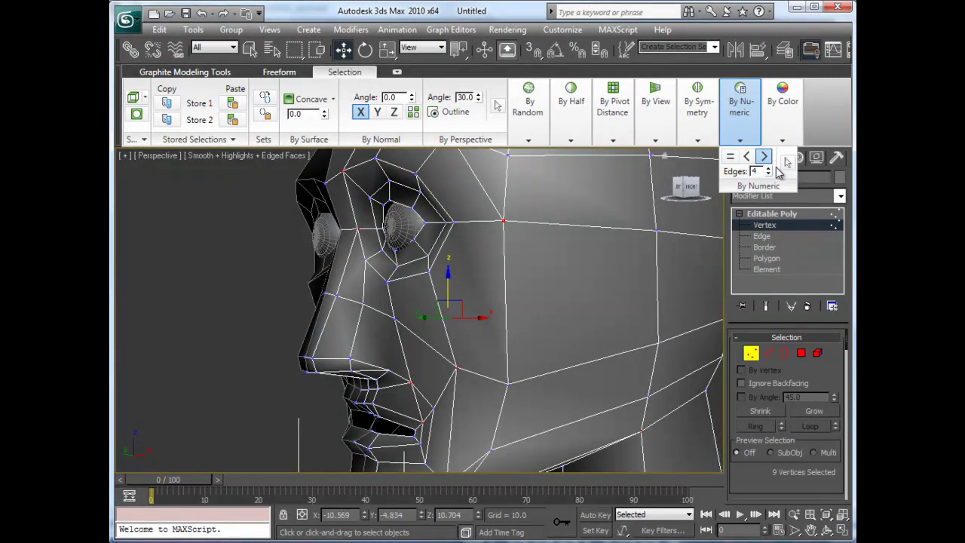
- Select by numeric all polygons with more than 4 sides and examine where they lie around the head
key("4")
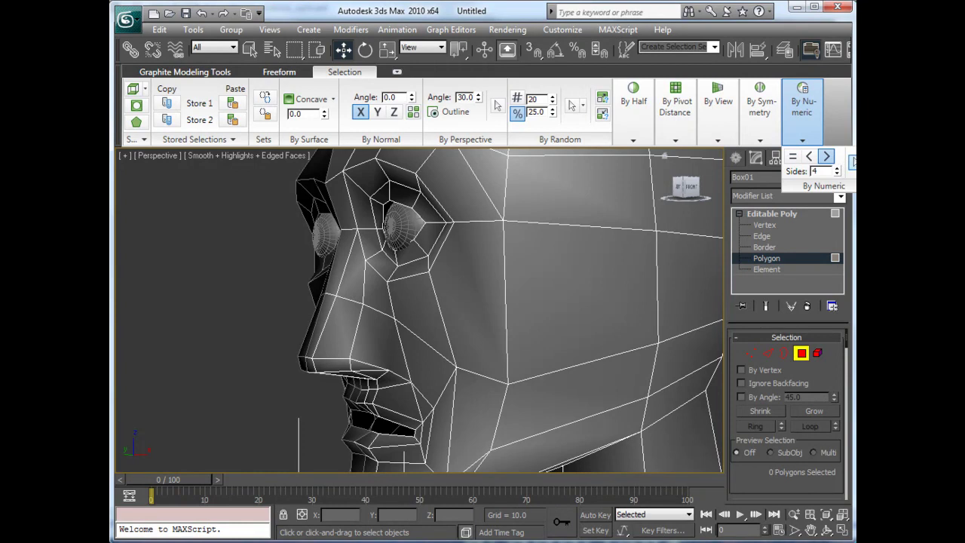
left_click(830, 158)
middle_click_drag(519, 261, 439, 322, "alt")
scroll(498, 300, "down", 6)
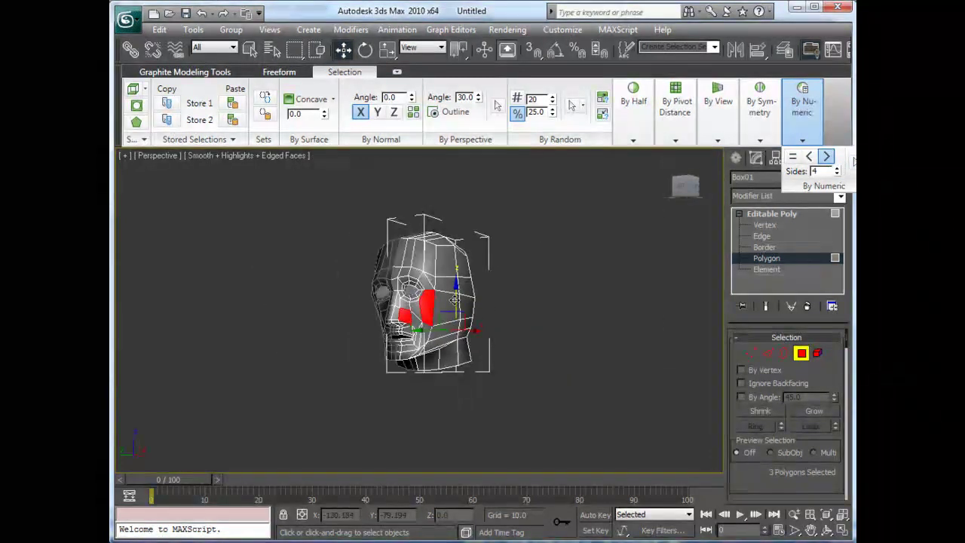
scroll(456, 301, "up", 2)
mouse_move(422, 309)
middle_mouse_down("alt")
mouse_move(265, 317)
mouse_move(437, 315)
mouse_move(428, 322)
middle_mouse_up("alt")
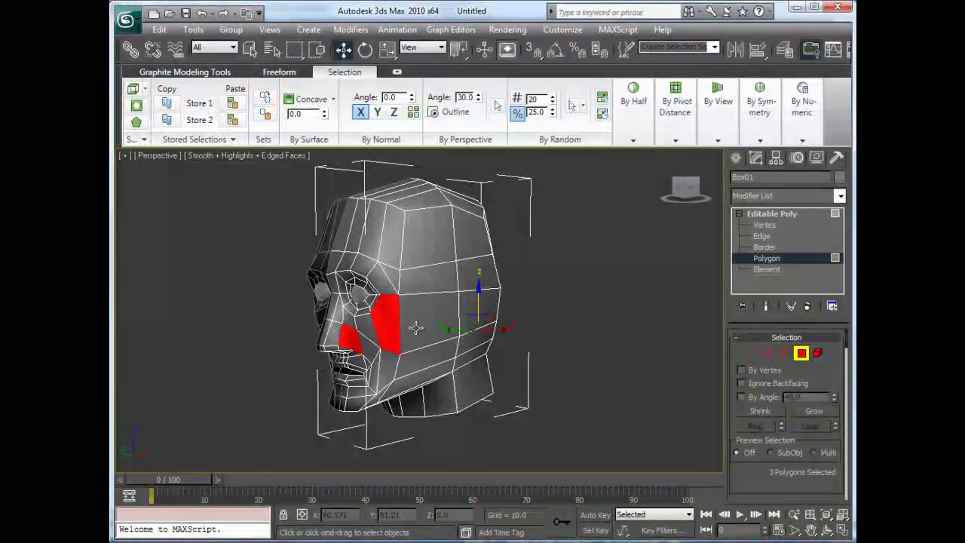
middle_click_drag(443, 301, 394, 349, "alt")
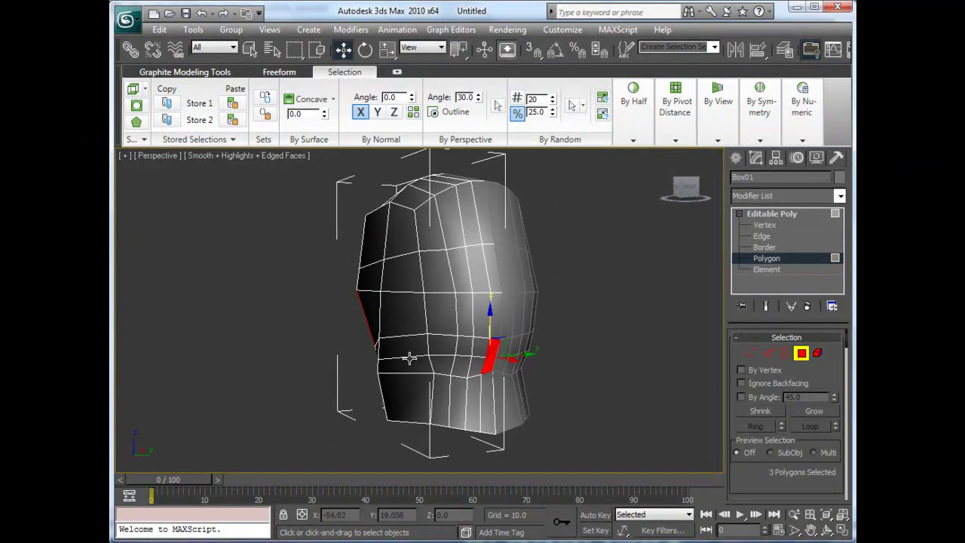
- Cut an edge across the selected polygon at the back of the head above the neck, completing the horizontal edge row
right_click(460, 353)
right_click(439, 226)
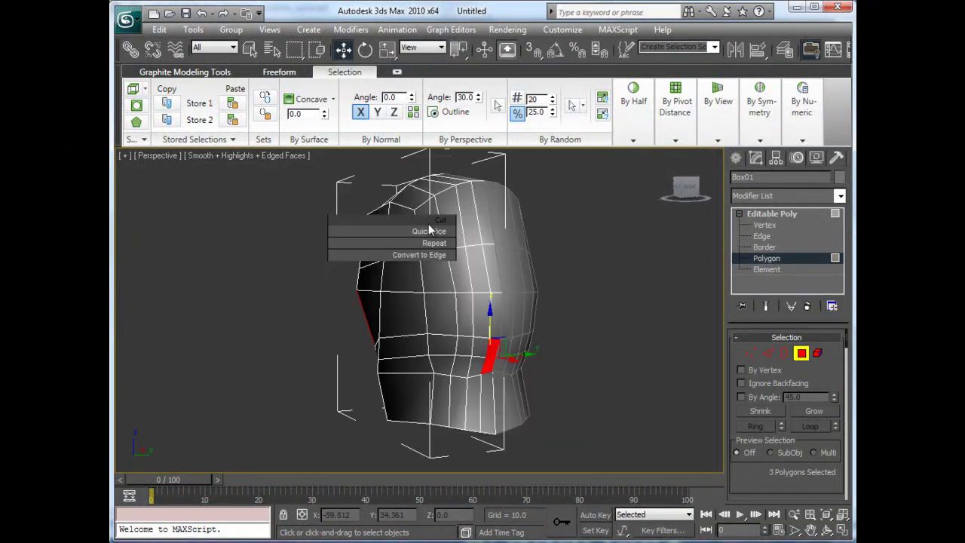
left_click(427, 217)
right_click(429, 218)
left_click(428, 217)
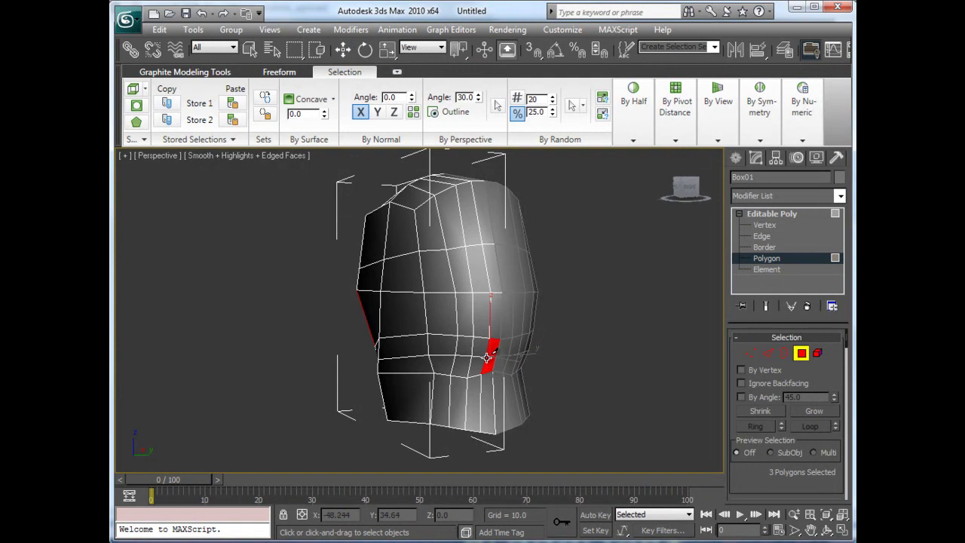
left_click(496, 355, "ctrl")
- Cut the selected cheek polygon from the vertex below the outer eye corner to the vertical edge on the side of the face
middle_click_drag(392, 320, 579, 325, "alt")
middle_click_drag(419, 338, 426, 357)
scroll(441, 354, "up", 5)
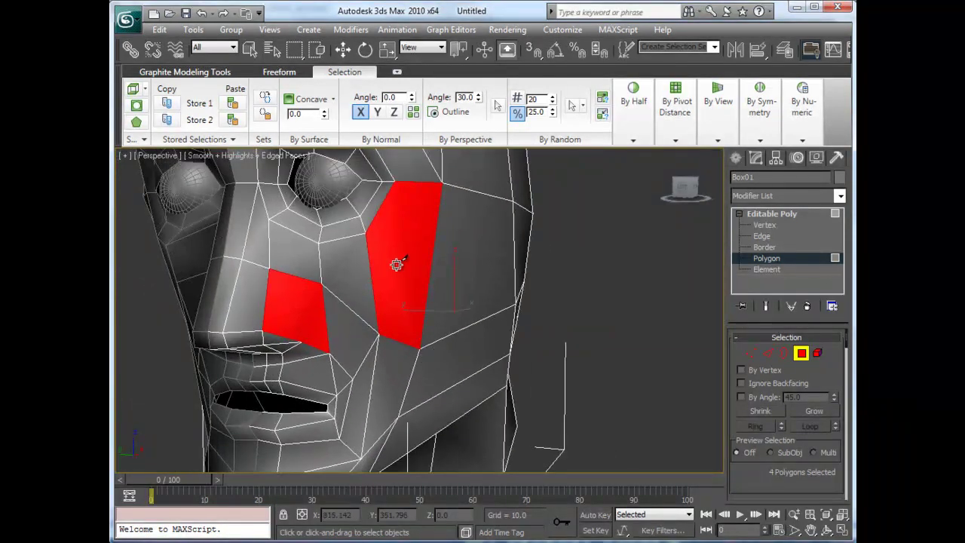
left_click(366, 232)
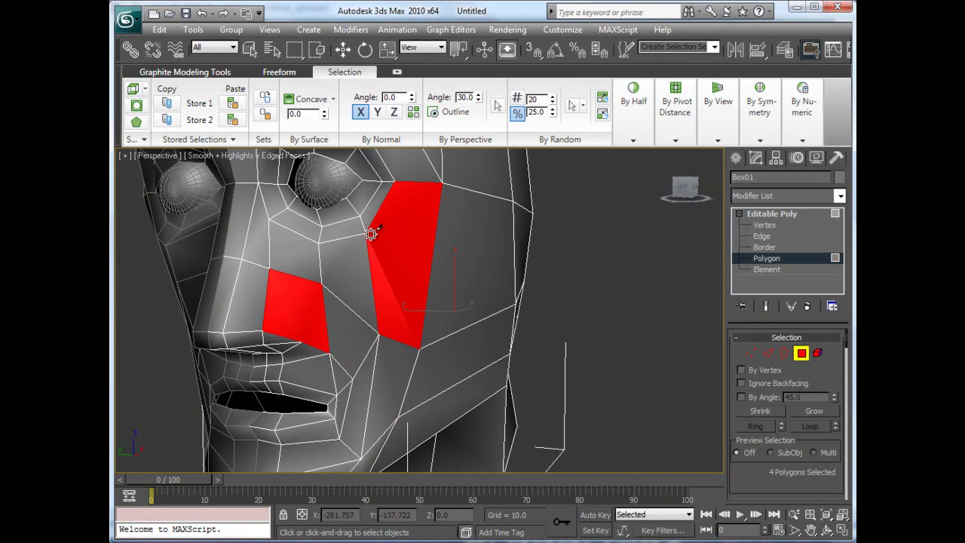
left_click(430, 255)
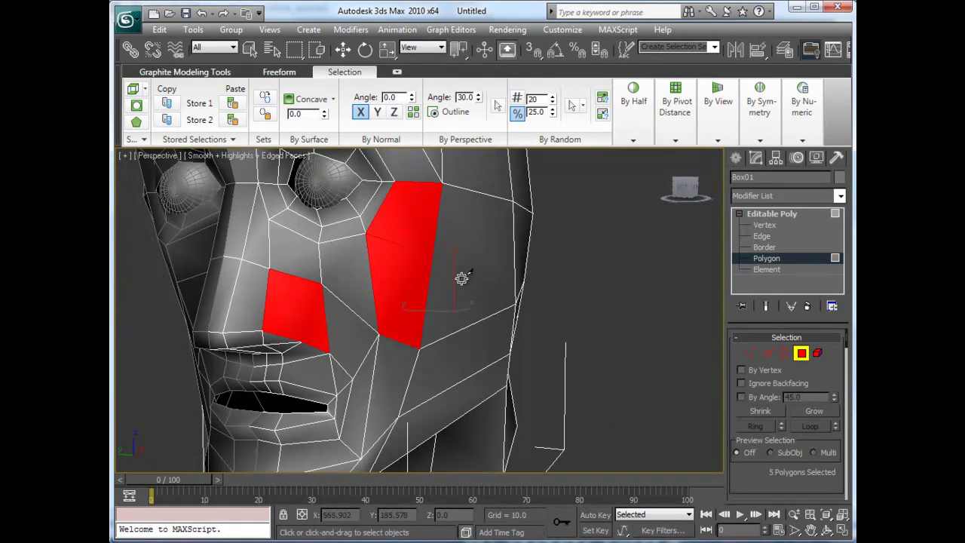
- In vertex mode, continue the cheek cut horizontally across the side of the head and around to the centre of its back
left_click(751, 353, "ctrl")
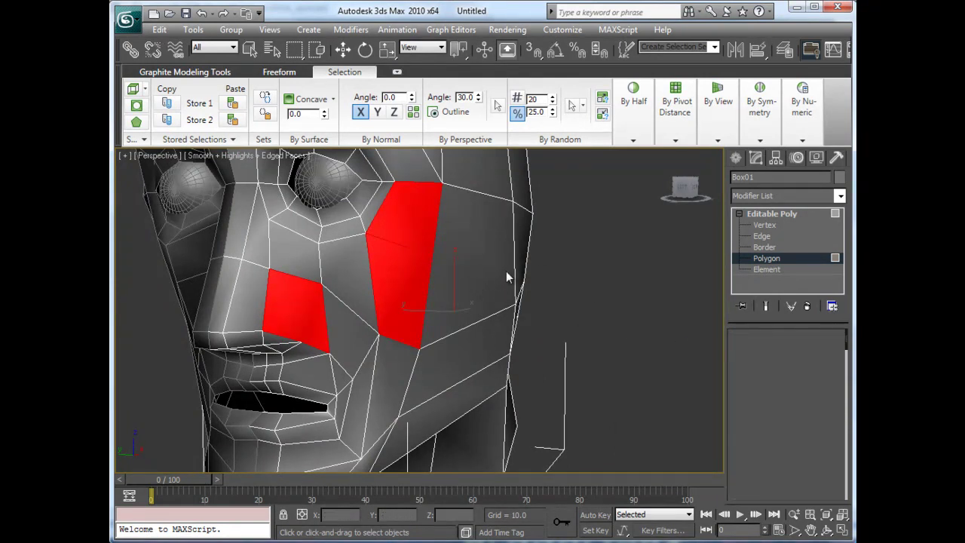
middle_click_drag(459, 287, 407, 285, "alt")
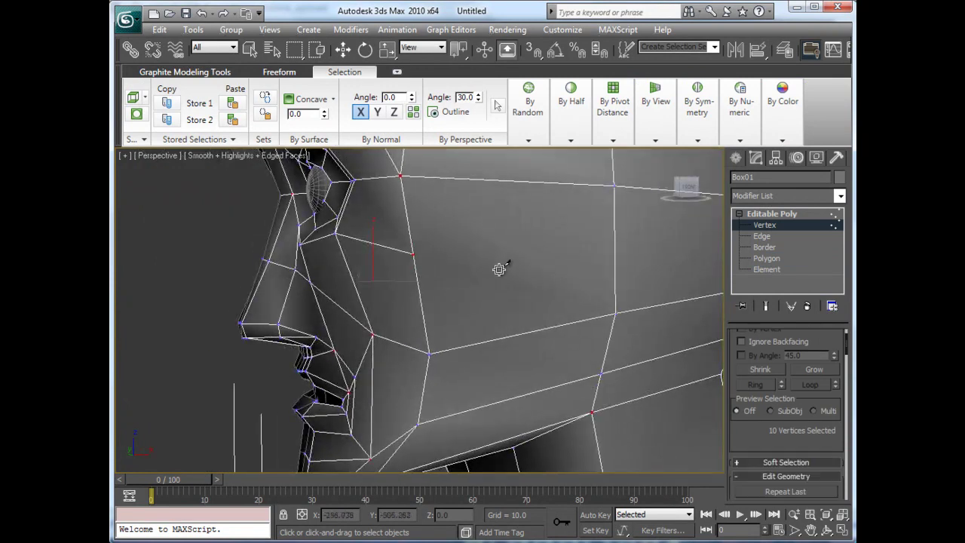
middle_click_drag(511, 278, 445, 299, "alt")
key("z")
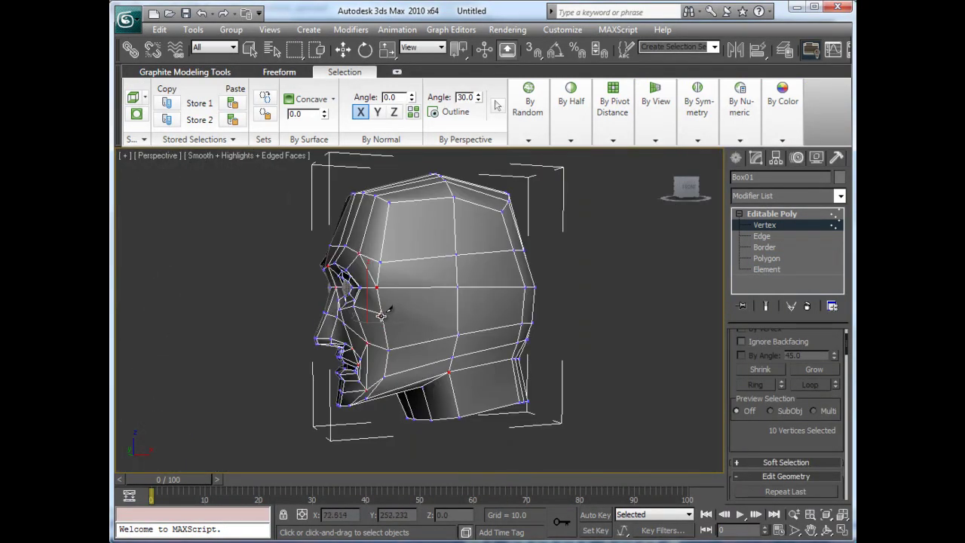
left_click(382, 312)
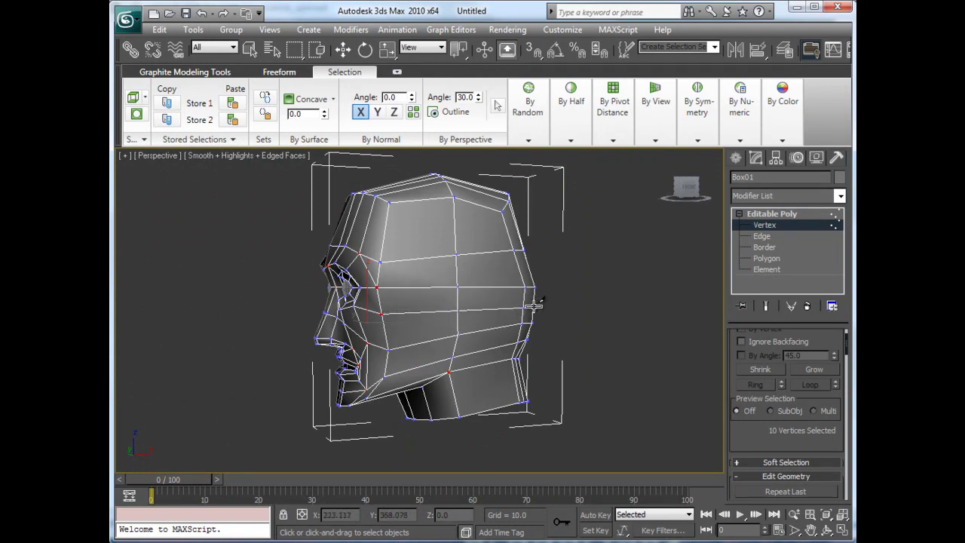
middle_click_drag(411, 322, 394, 319, "alt")
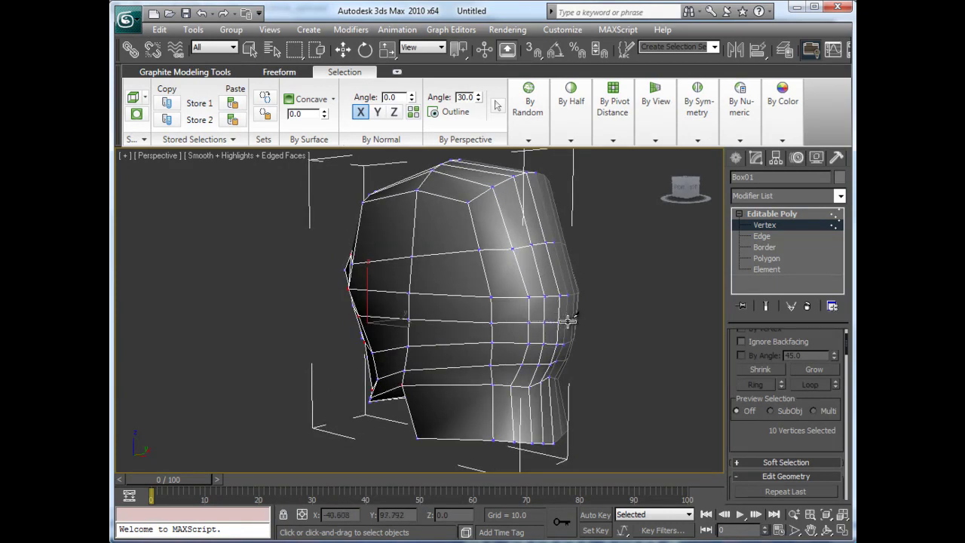
middle_click_drag(462, 279, 513, 300, "alt")
middle_click_drag(372, 326, 420, 321)
- Select the vertex on the upper rear of the nostril wing and move it slightly down
scroll(426, 322, "up", 5)
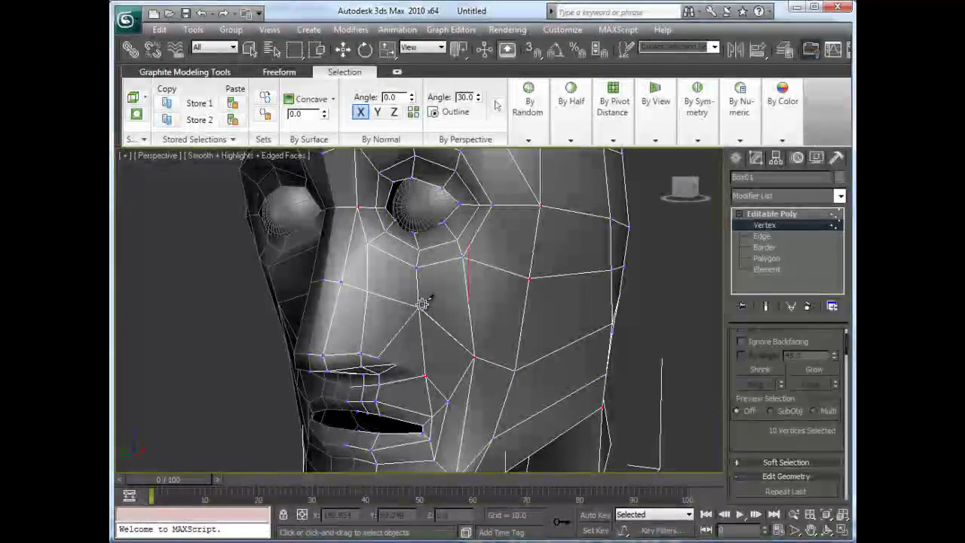
key("w")
left_click(376, 358)
left_click_drag(377, 326, 378, 330)
middle_click_drag(397, 377, 408, 349, "alt")
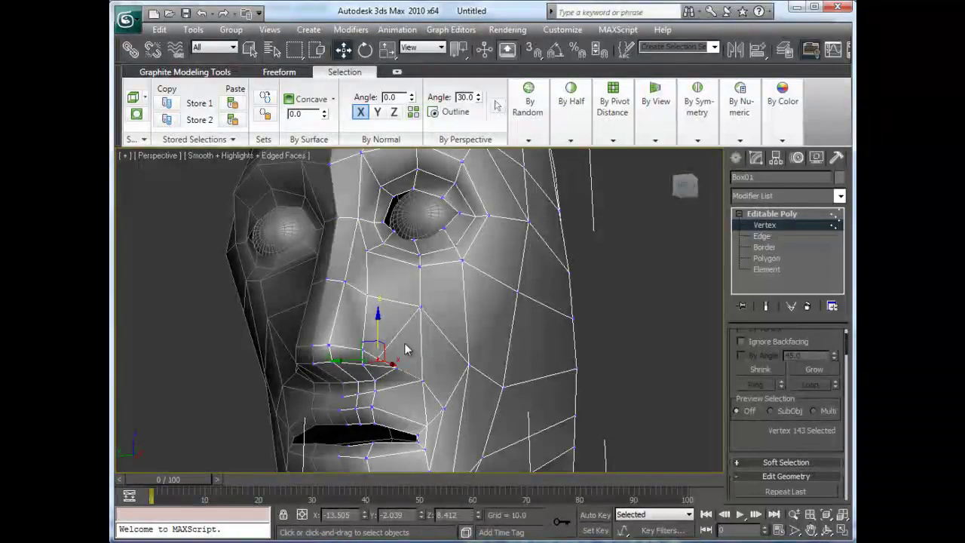
scroll(729, 411, "up", 1)
- Try to turn the edge running from the nostril wing towards the cheek with the Turn tool
key("2")
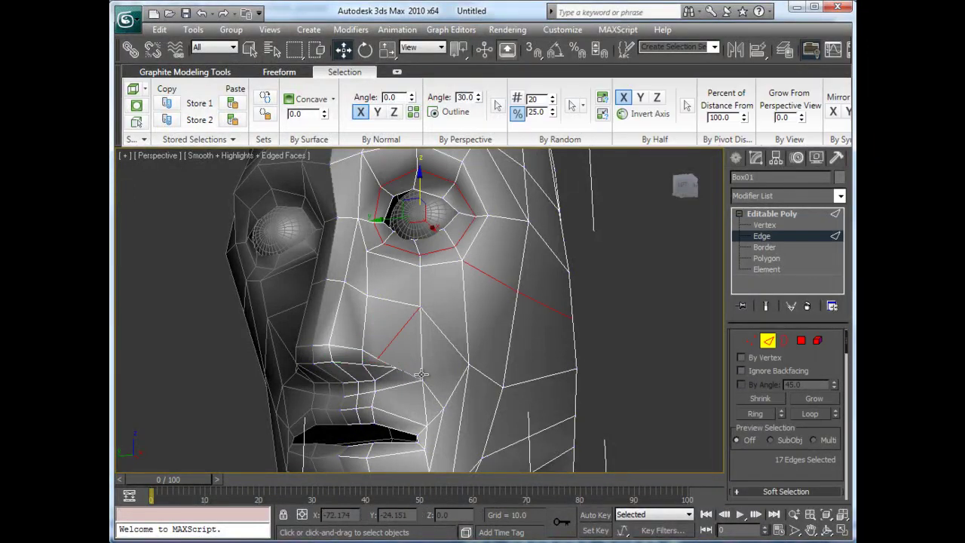
scroll(762, 470, "down", 6)
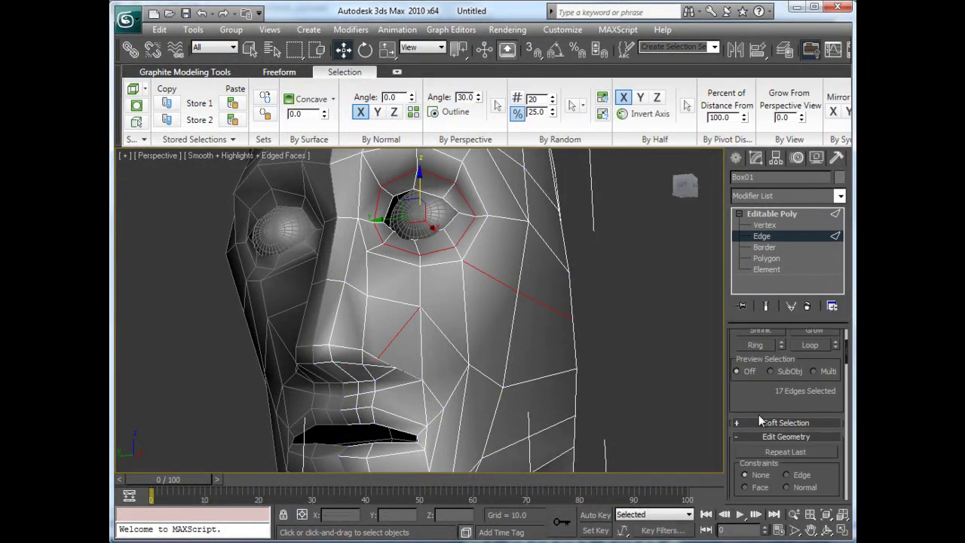
scroll(759, 426, "down", 3)
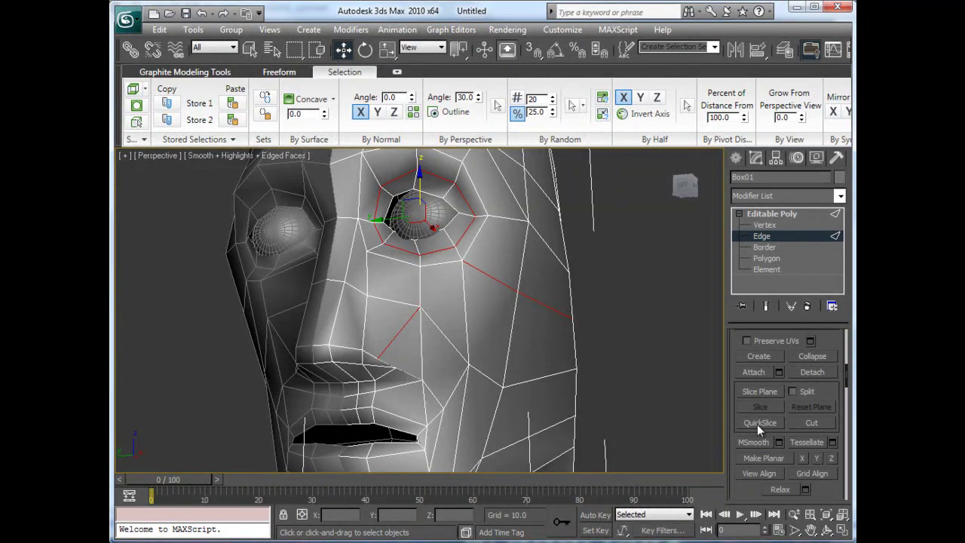
scroll(780, 440, "down", 5)
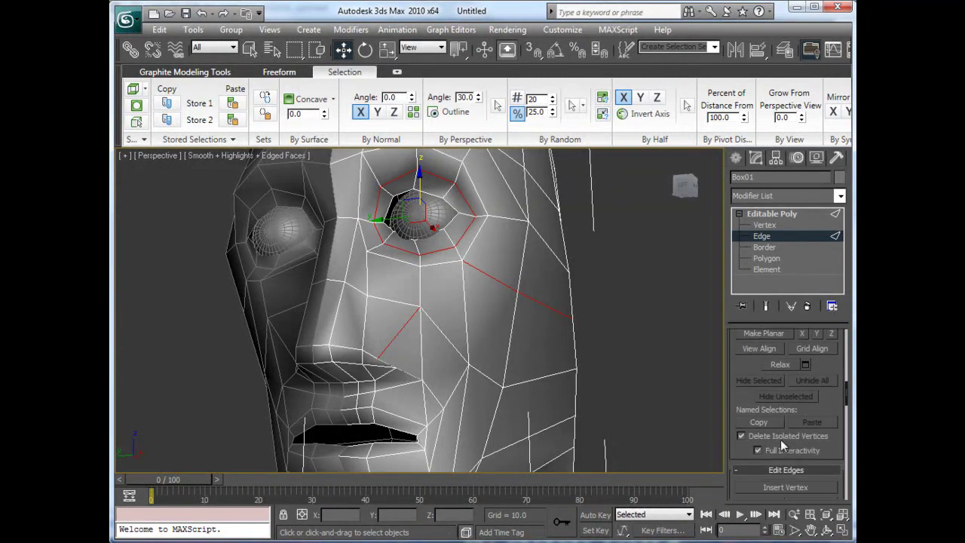
scroll(780, 439, "down", 3)
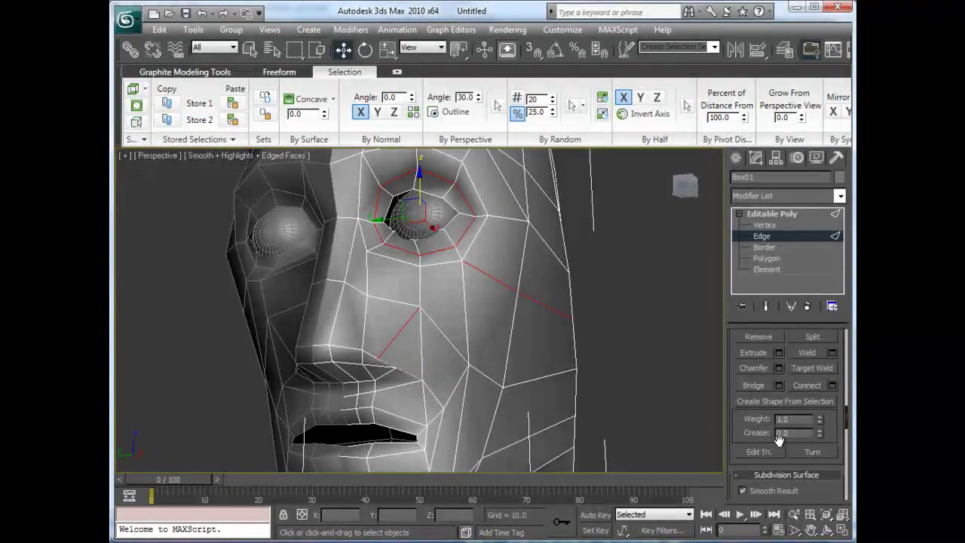
left_click(814, 452)
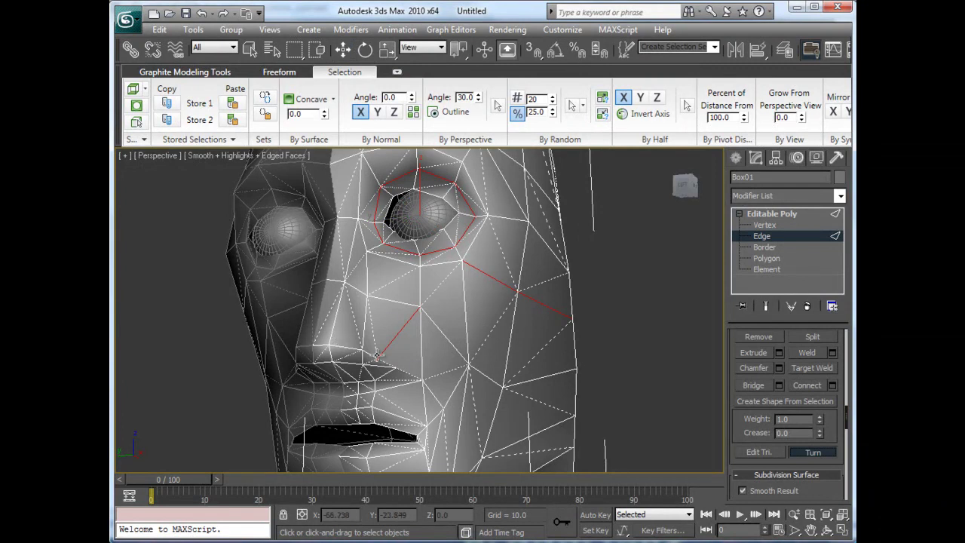
mouse_move(401, 380)
middle_mouse_down("alt")
mouse_move(383, 389)
mouse_move(404, 375)
middle_mouse_up("alt")
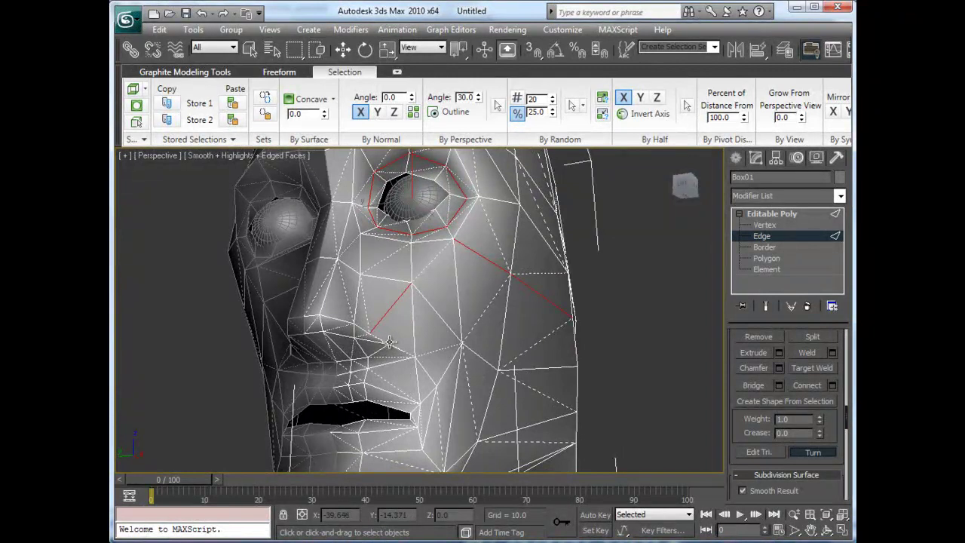
left_click(390, 342)
middle_click_drag(424, 339, 452, 377, "alt")
left_click(808, 450)
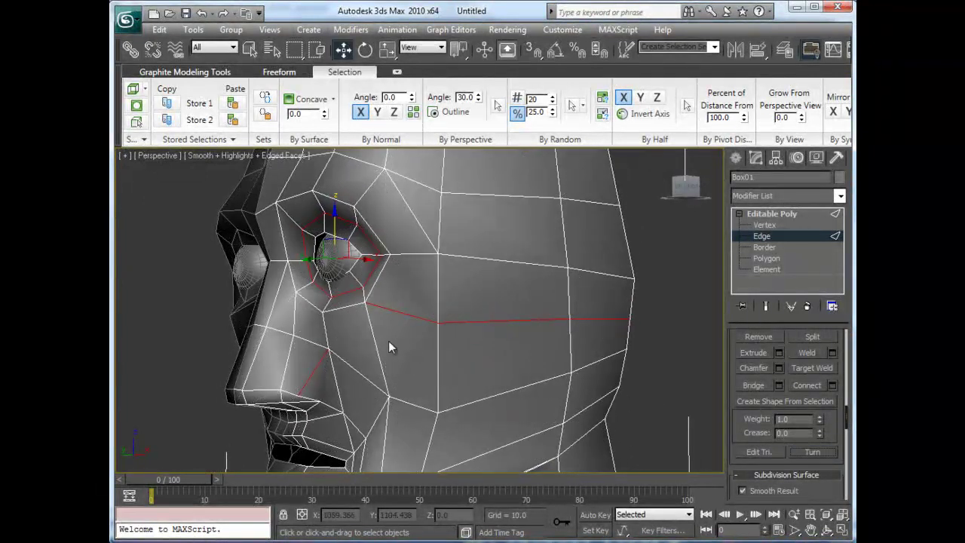
- Cut new edges from the nostril's rear corner up to the diagonal edge and forward across the side of the nose to its bridge
middle_click_drag(340, 358, 359, 343, "alt")
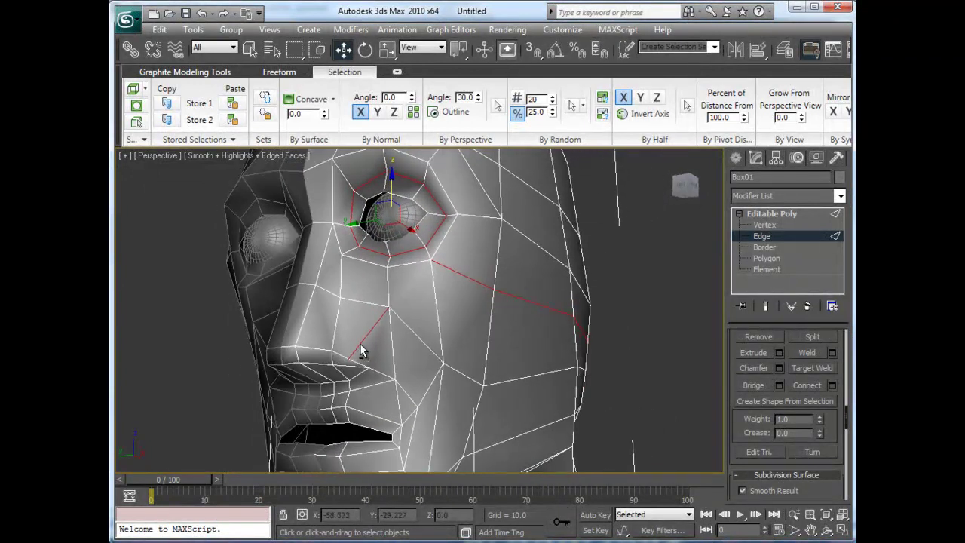
right_click(370, 367)
key("Escape")
right_click(337, 306)
left_click(333, 305)
right_click(333, 301)
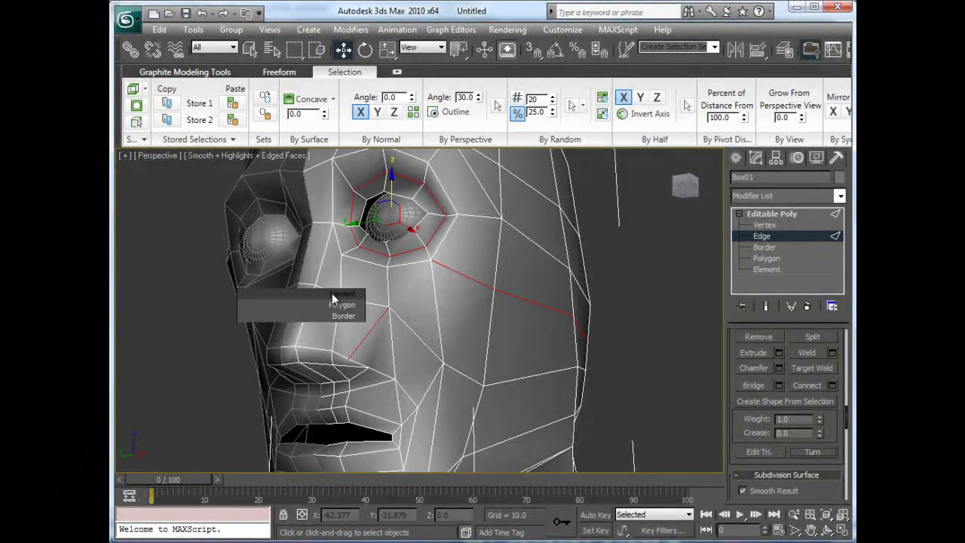
left_click(328, 247)
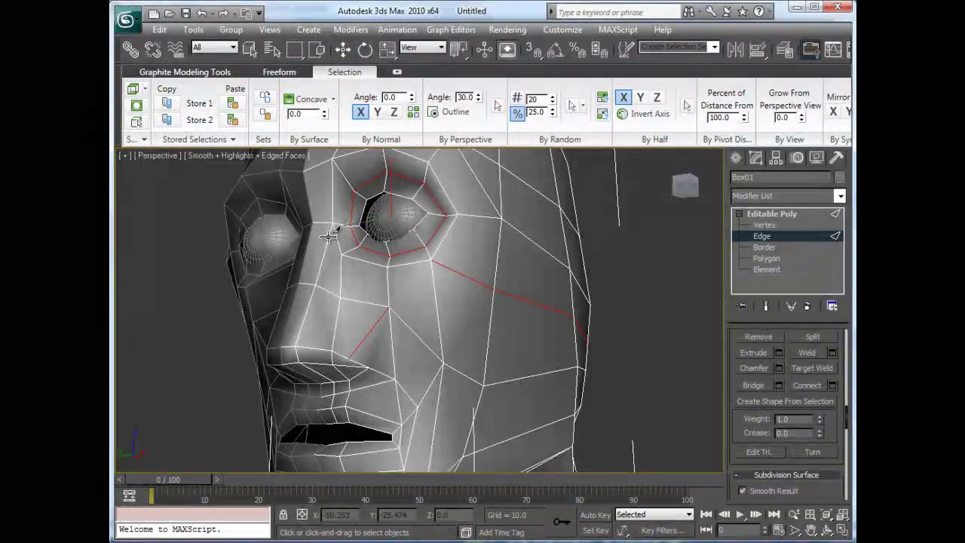
left_click(367, 365)
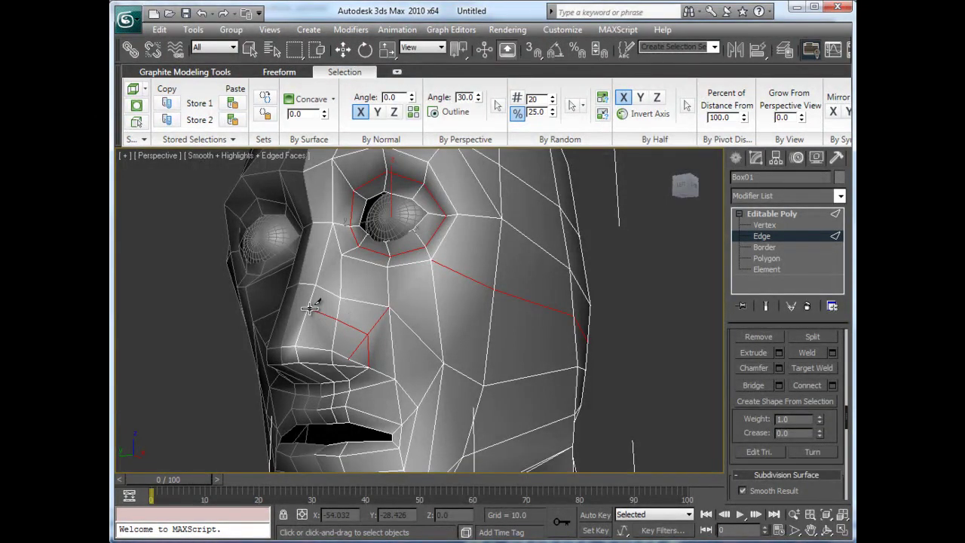
left_click(286, 309)
right_click(359, 353)
- Select and remove the short lower piece of the diagonal edge beside the nostril wing
key("w")
left_click(361, 357)
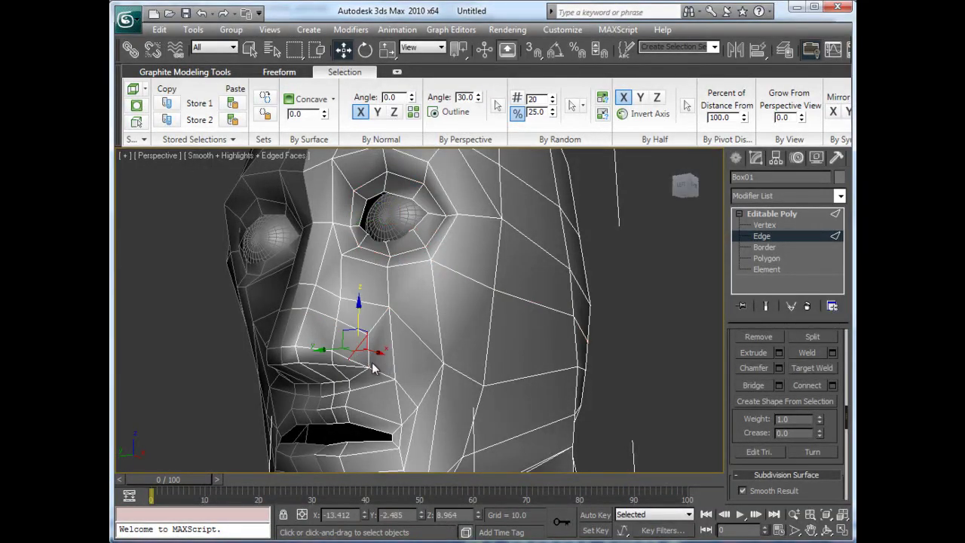
left_click(371, 362)
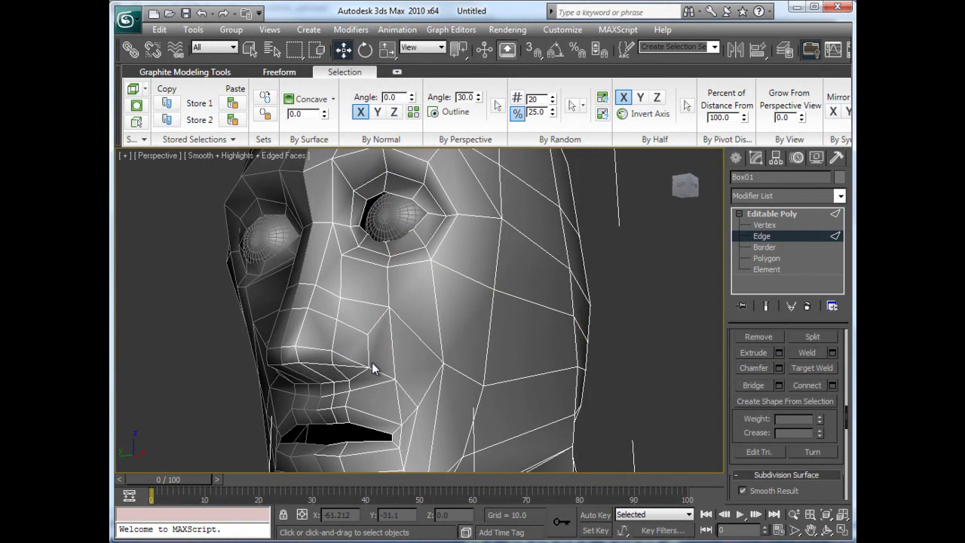
left_click(359, 363)
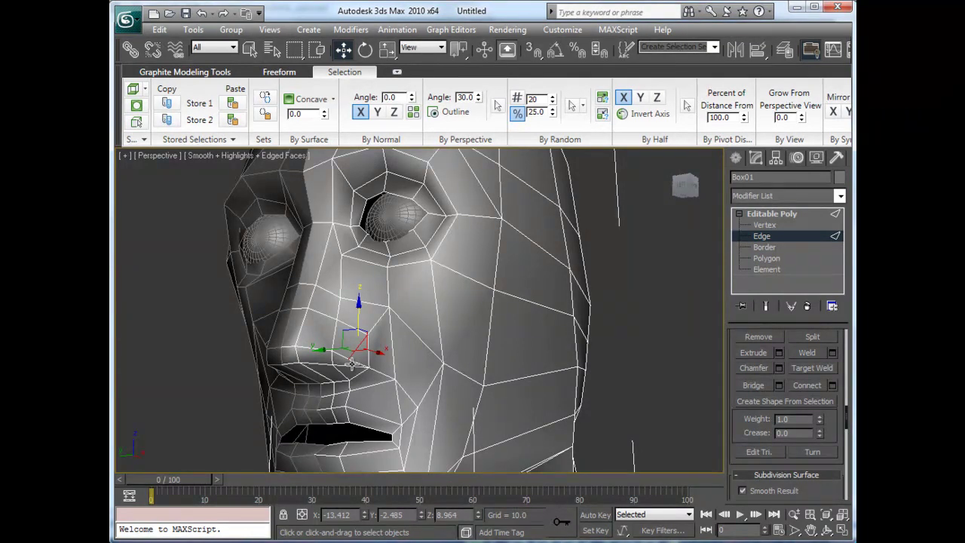
key("1")
key("2")
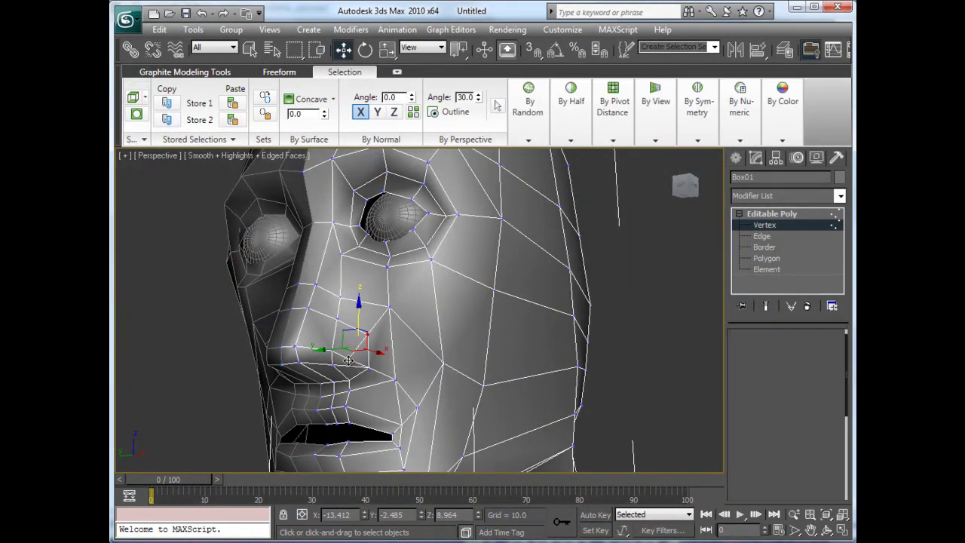
left_click(414, 365)
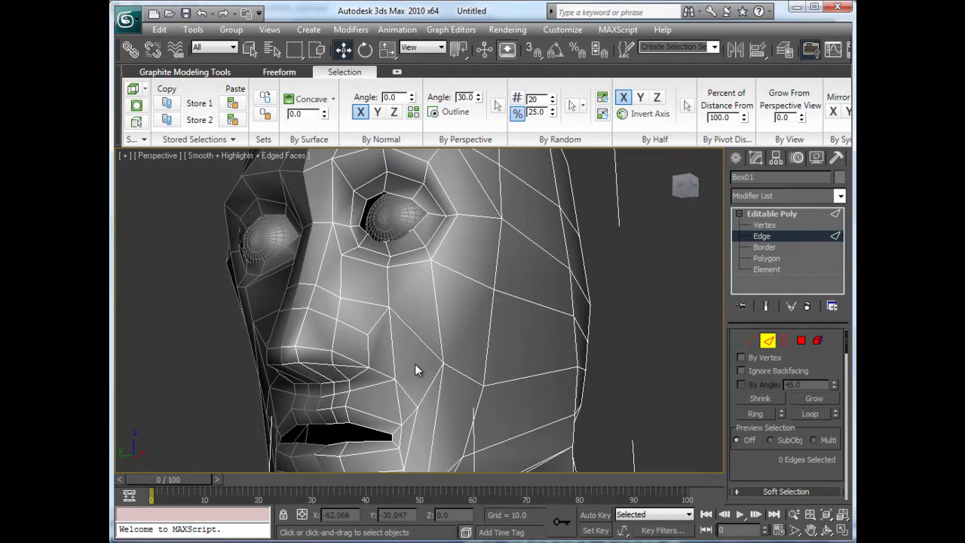
- Move the vertices at the upper rear and rear corner of the nostril wing inward along the Y axis
key("1")
middle_click_drag(379, 383, 324, 344, "alt")
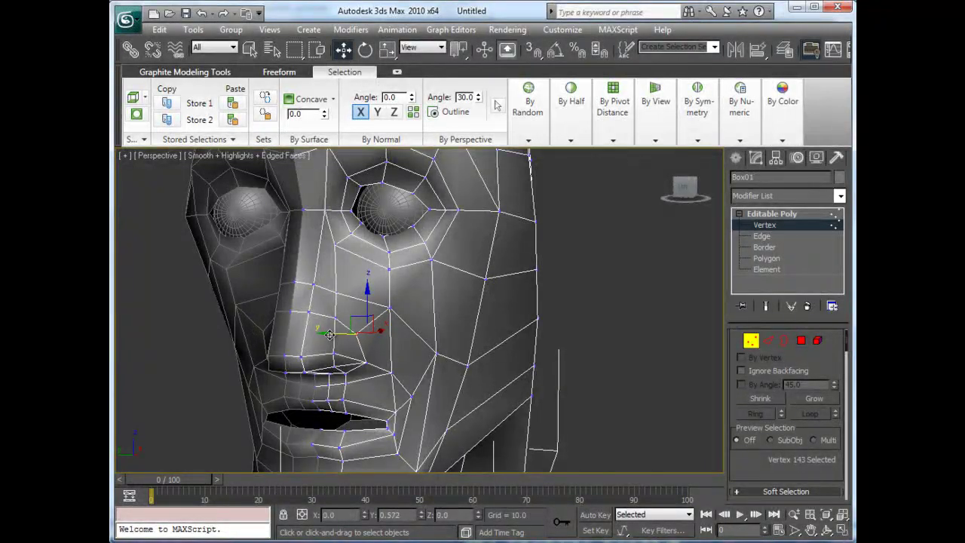
left_click_drag(330, 334, 331, 362)
left_click(364, 363)
middle_click_drag(332, 362, 306, 354, "alt")
- Select the edges running down the rear corner of the jaw and forward along the lower jawline
scroll(374, 332, "down", 5)
scroll(373, 331, "down", 1)
scroll(374, 332, "up", 1)
middle_click_drag(411, 355, 367, 369, "alt")
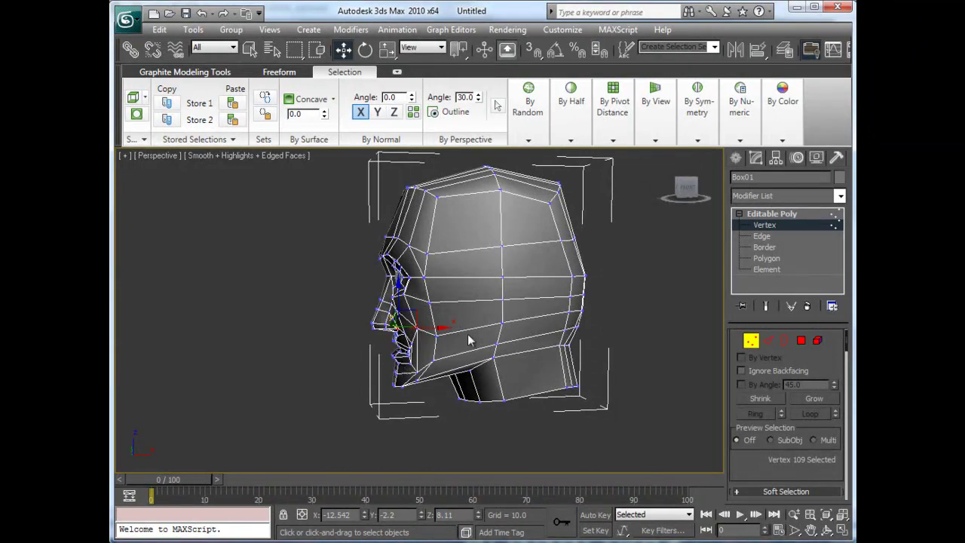
middle_click_drag(441, 387, 437, 363, "alt")
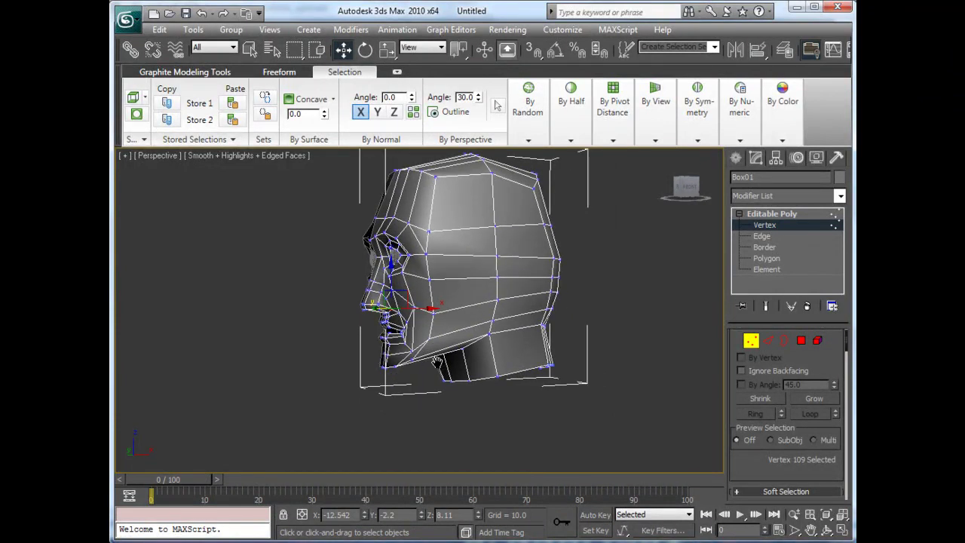
key("2")
left_click(495, 309)
left_click(490, 328, "ctrl")
left_click(400, 362, "ctrl")
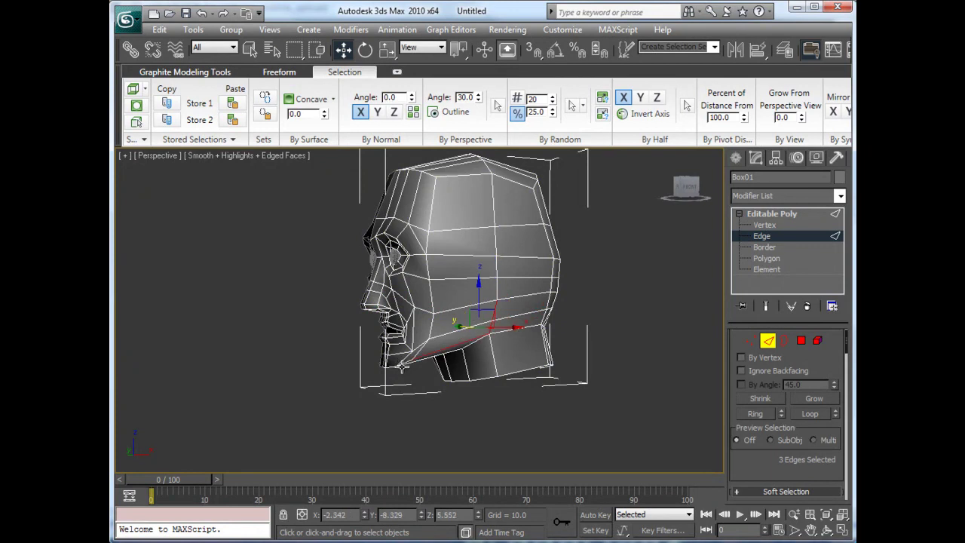
- Add the remaining jawline edges up to the middle of the chin to the edge selection
scroll(404, 364, "up", 5)
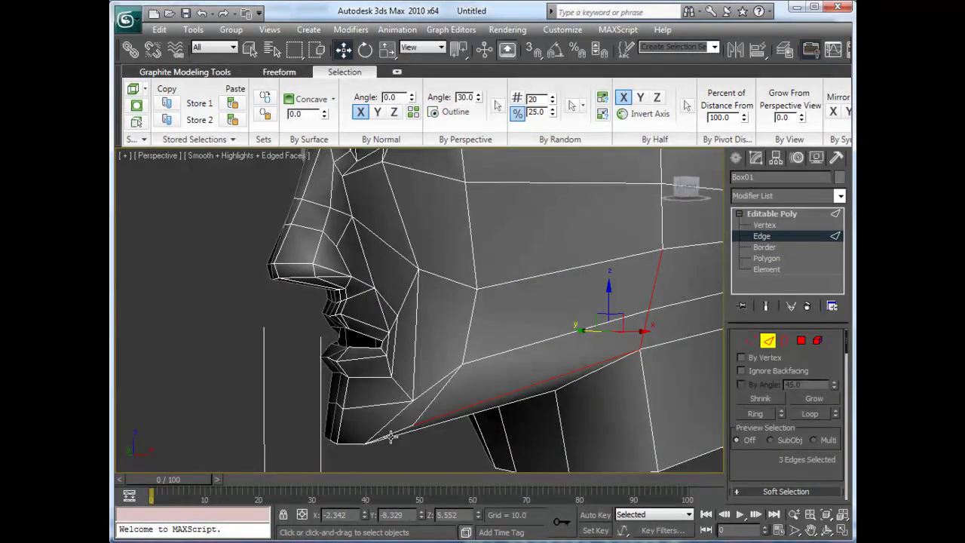
left_click(392, 433, "ctrl")
middle_click_drag(392, 433, 343, 427, "alt")
left_click(353, 430, "ctrl")
left_click(317, 439, "ctrl")
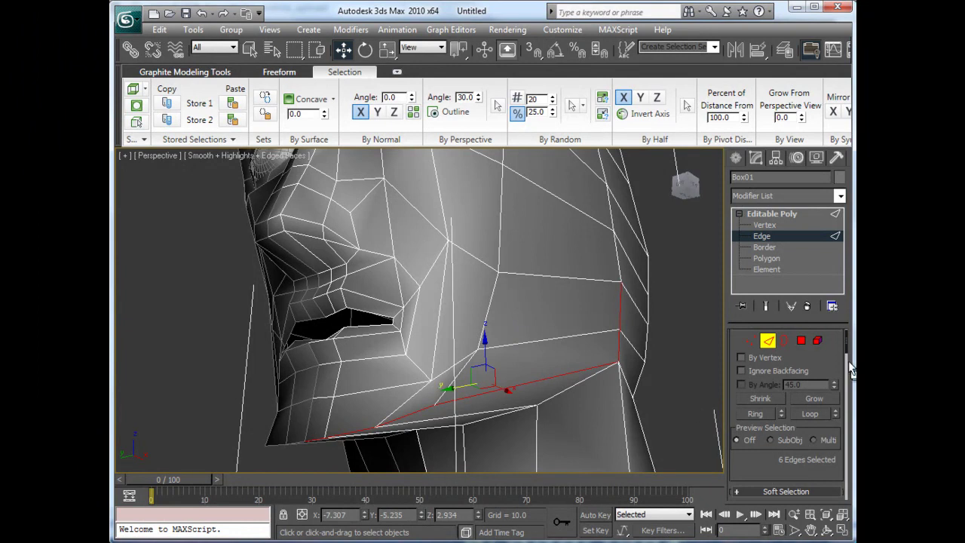
- Try to chamfer the selected jawline edges into two narrowly spaced parallel edges
left_click_drag(848, 360, 836, 427)
left_click(754, 389)
left_click_drag(555, 381, 558, 374)
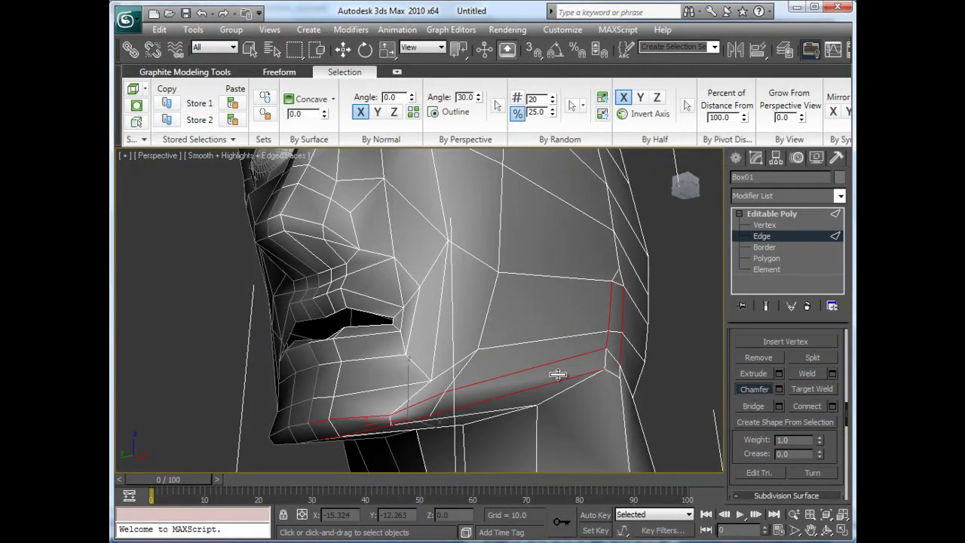
middle_click_drag(565, 317, 523, 354, "alt")
scroll(531, 304, "down", 6)
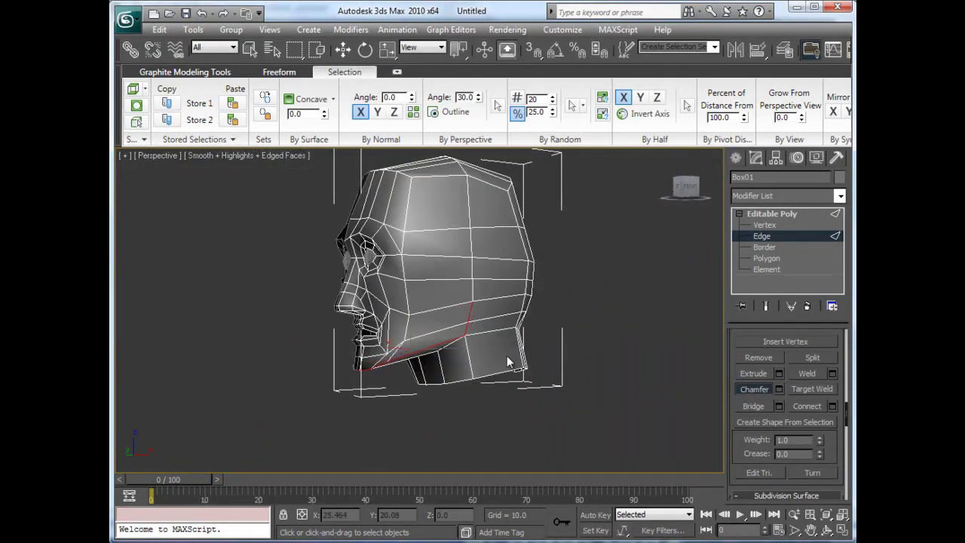
middle_click_drag(469, 334, 500, 355, "alt")
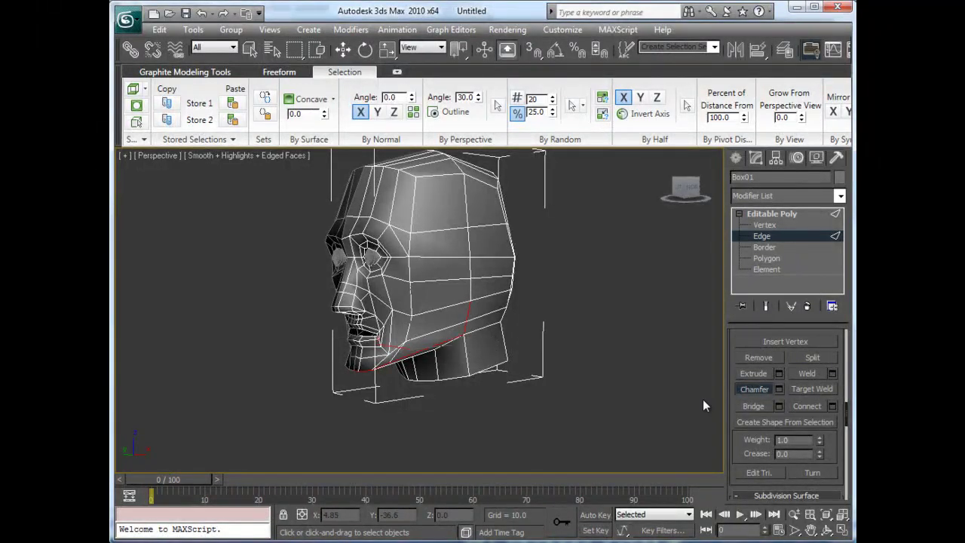